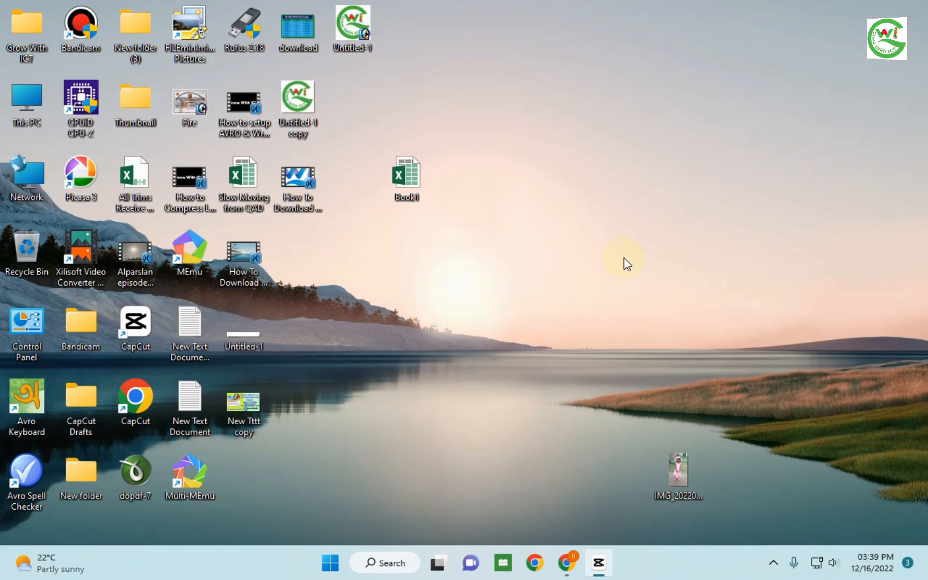
right_click(651, 103)
mouse_move(677, 118)
left_click(464, 209)
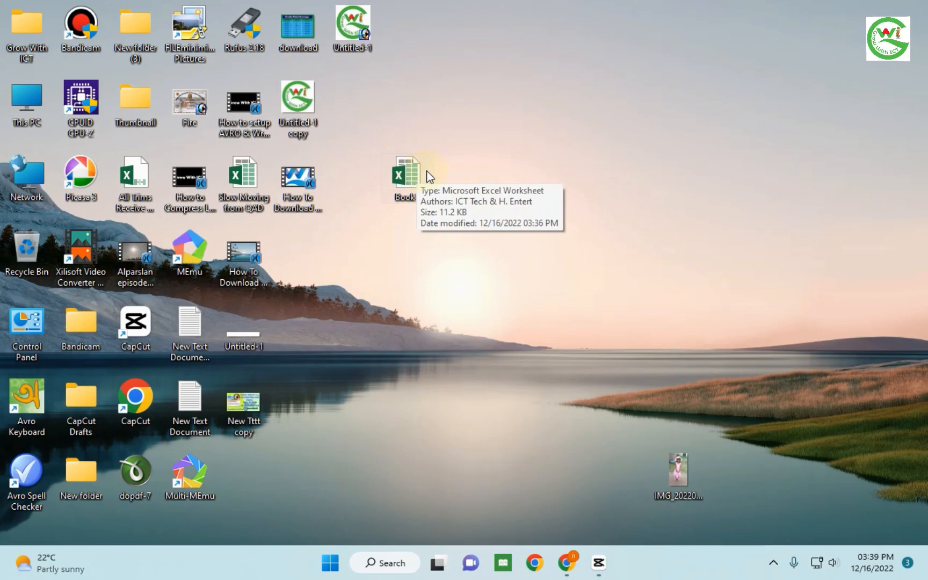
left_click_drag(428, 176, 408, 339)
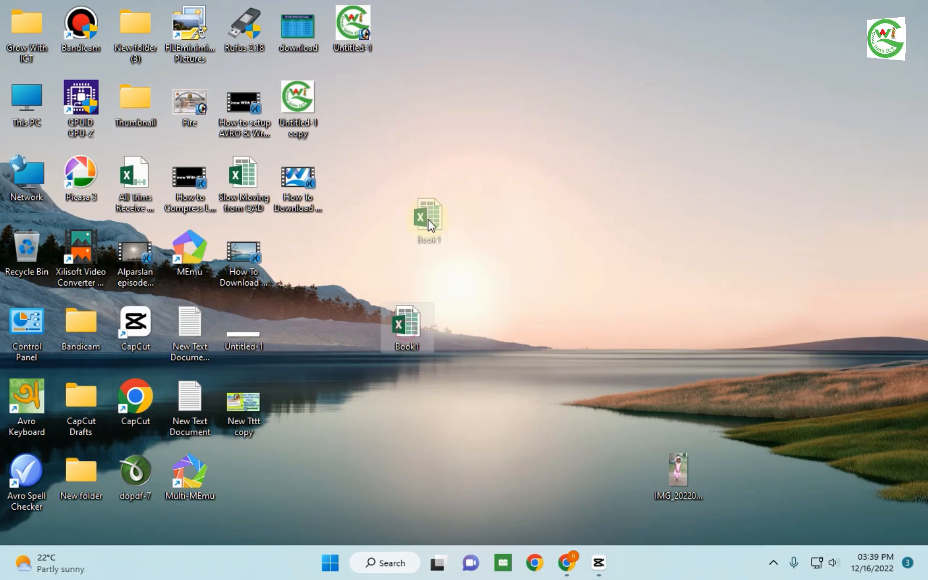
left_click_drag(427, 219, 427, 194)
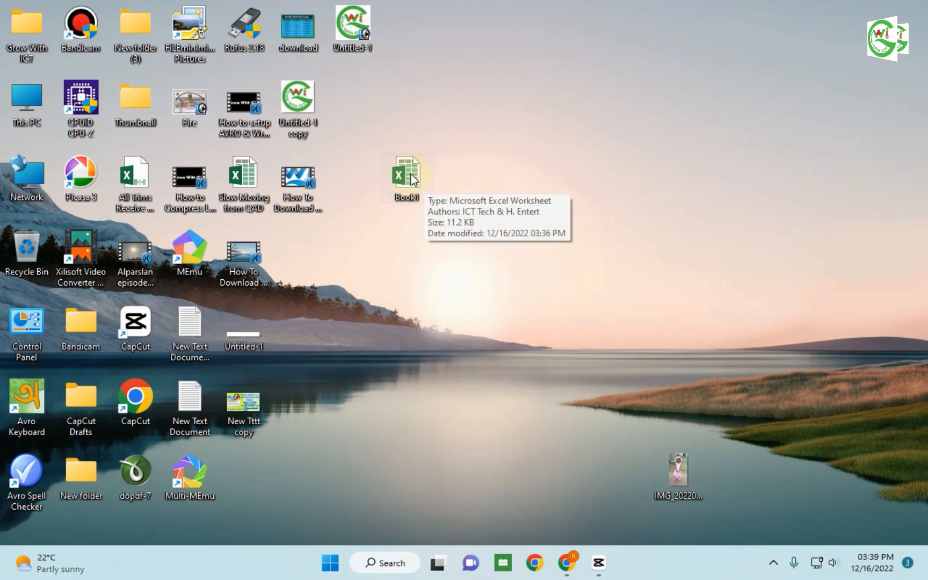
- Open the Book1 Excel workbook from the desktop
double_click(412, 177)
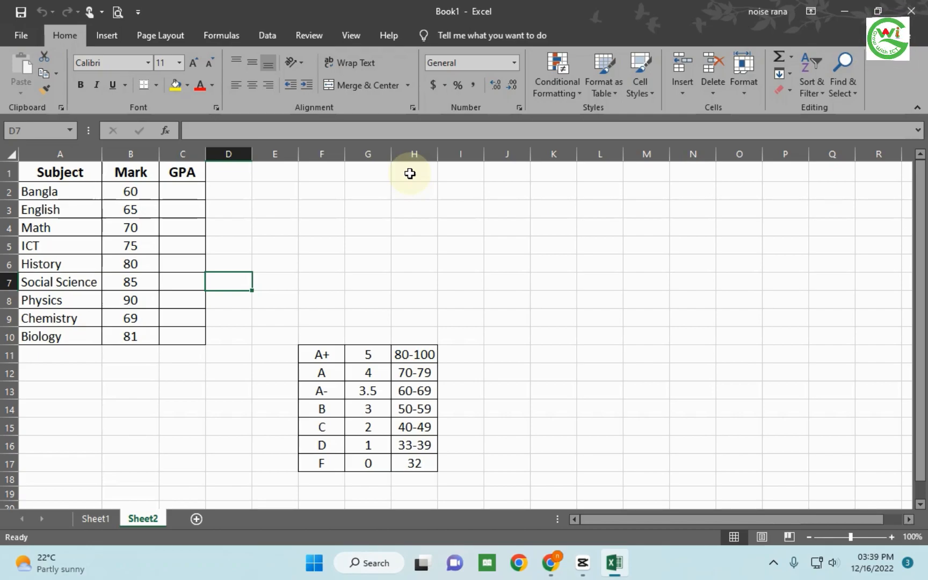
left_click(683, 344)
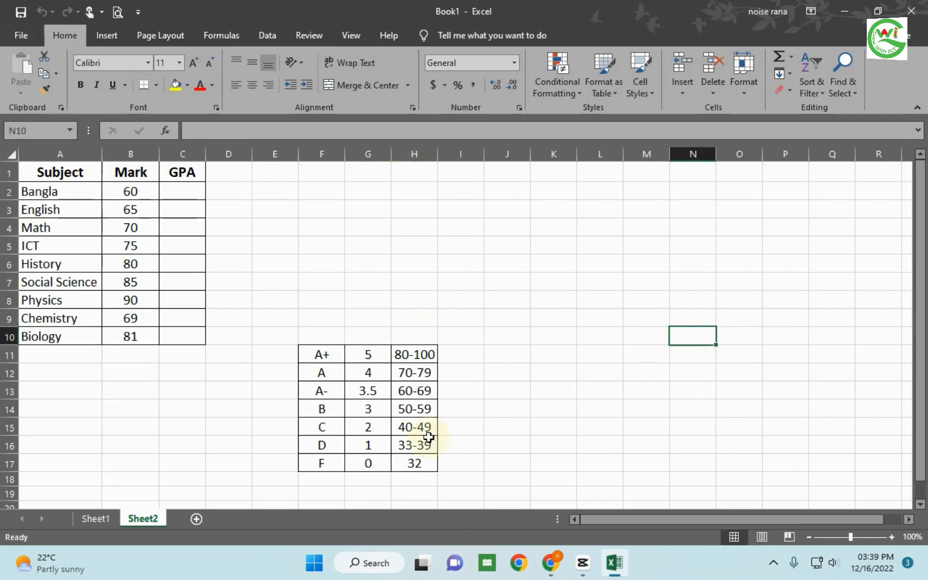
- Examine the grading scale in F11:H17 and the subject, mark and GPA table in A1:C10
left_click_drag(325, 356, 413, 462)
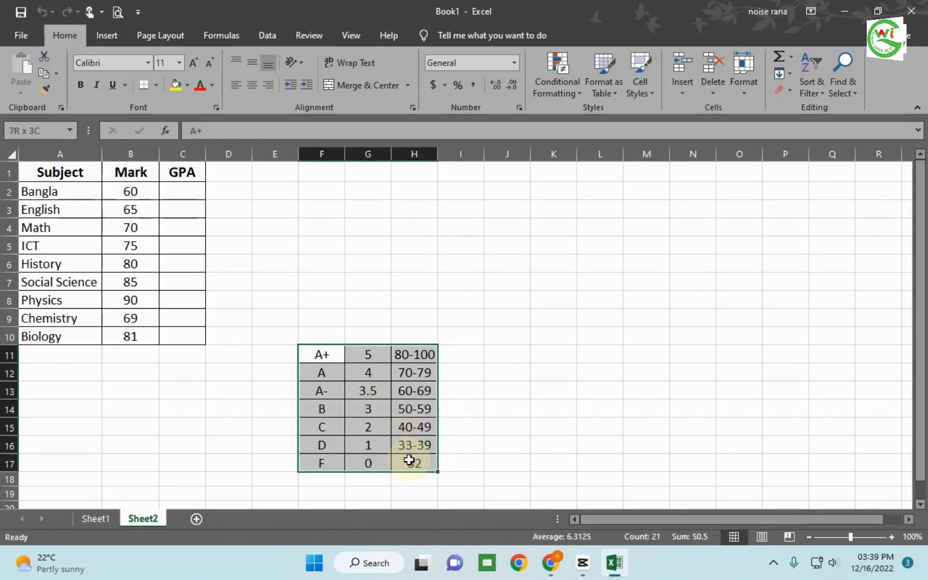
left_click_drag(75, 172, 182, 332)
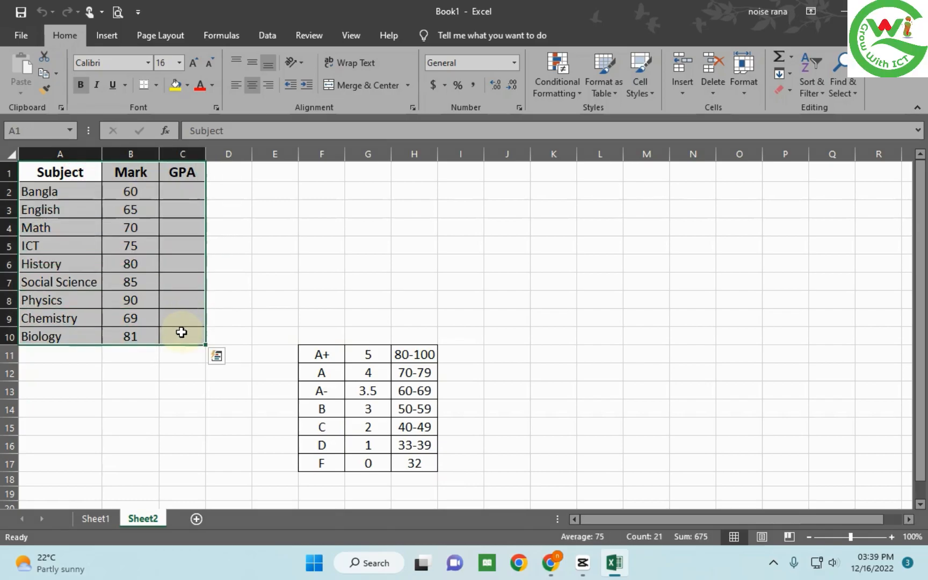
left_click(177, 190)
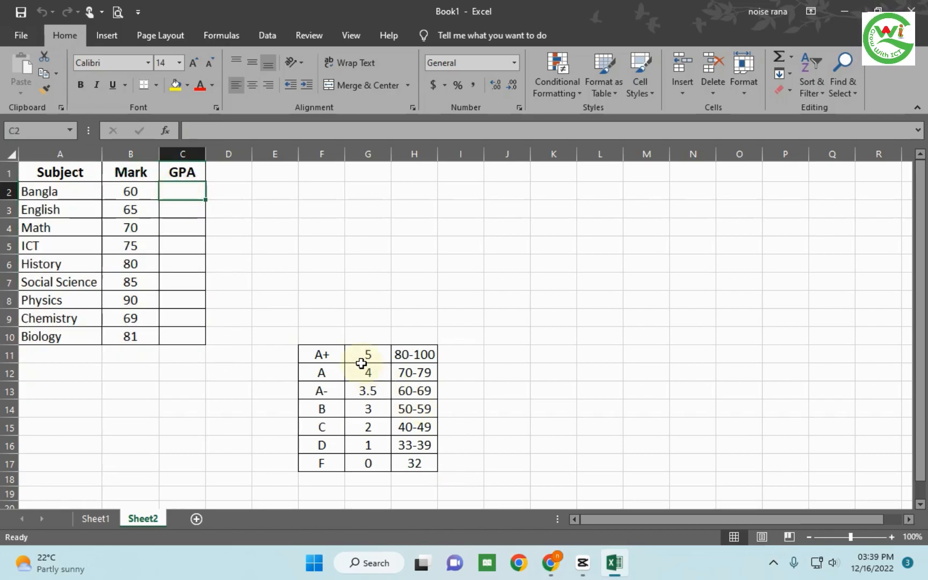
left_click_drag(322, 355, 414, 464)
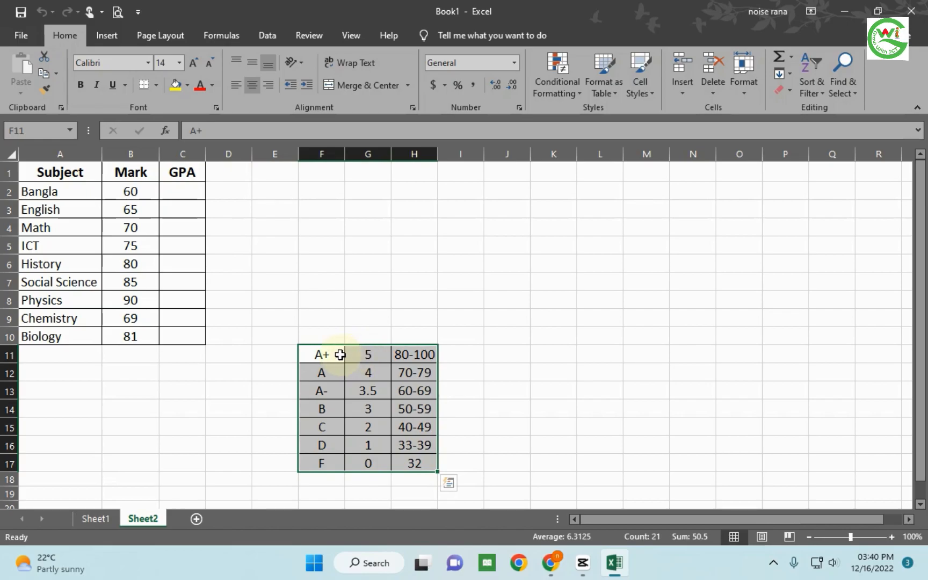
left_click(423, 354)
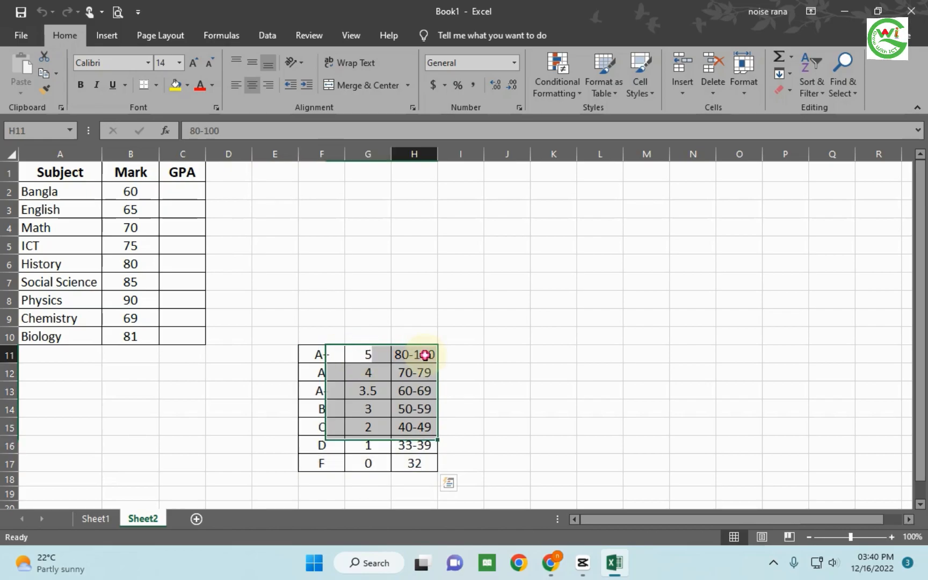
left_click(334, 374)
left_click(424, 374)
left_click_drag(335, 355, 411, 451)
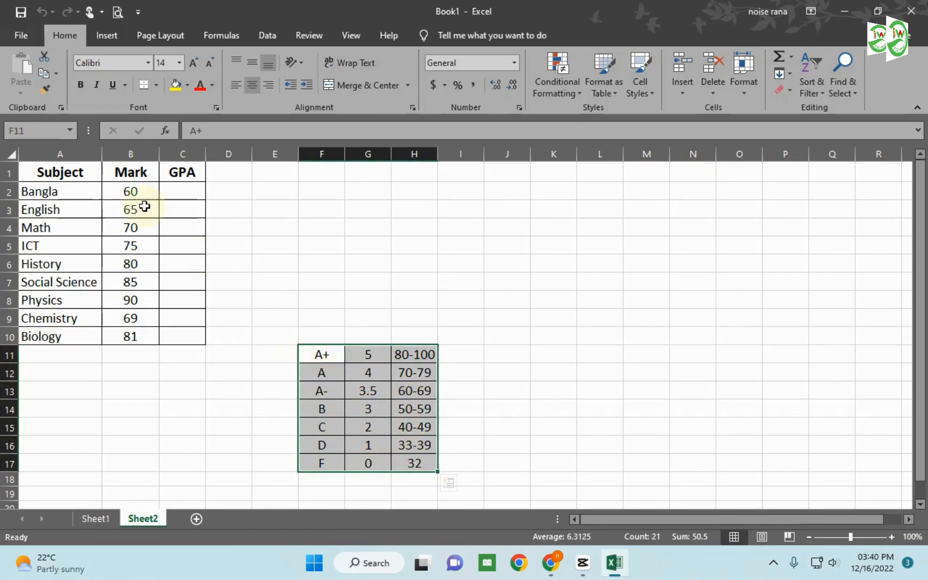
left_click_drag(94, 173, 181, 335)
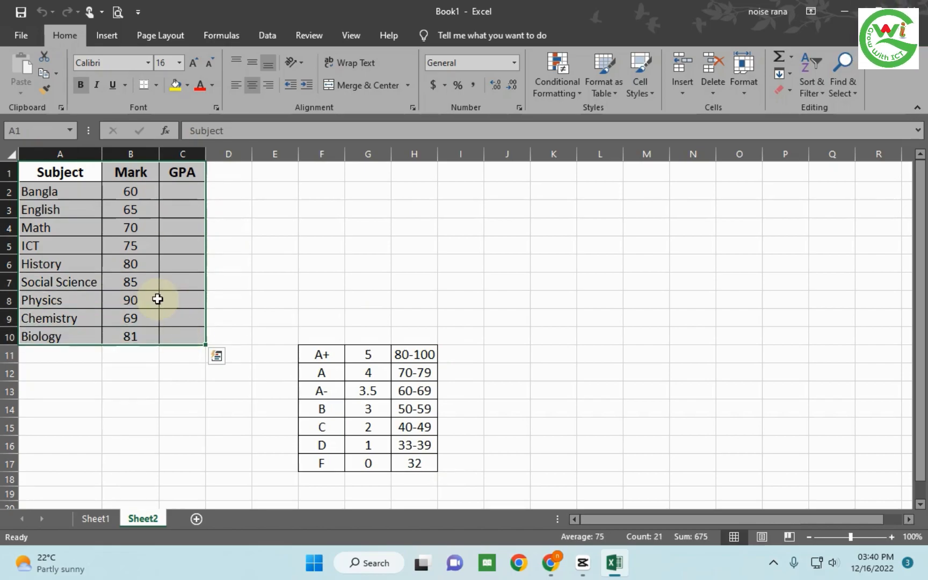
left_click(135, 193)
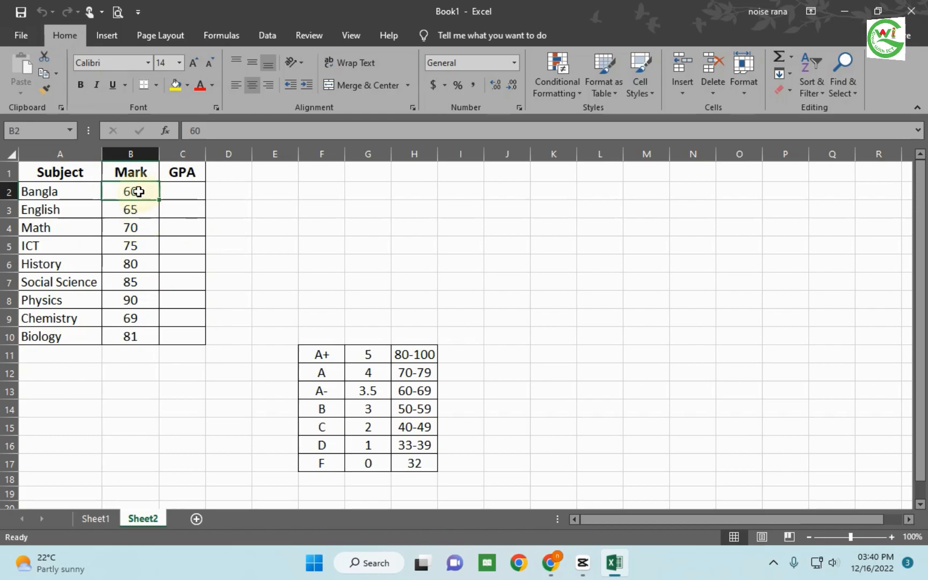
left_click(143, 207)
- Begin an IF formula in C2, the GPA cell for Bangla, that returns "A+" when B2>80
left_click(177, 195)
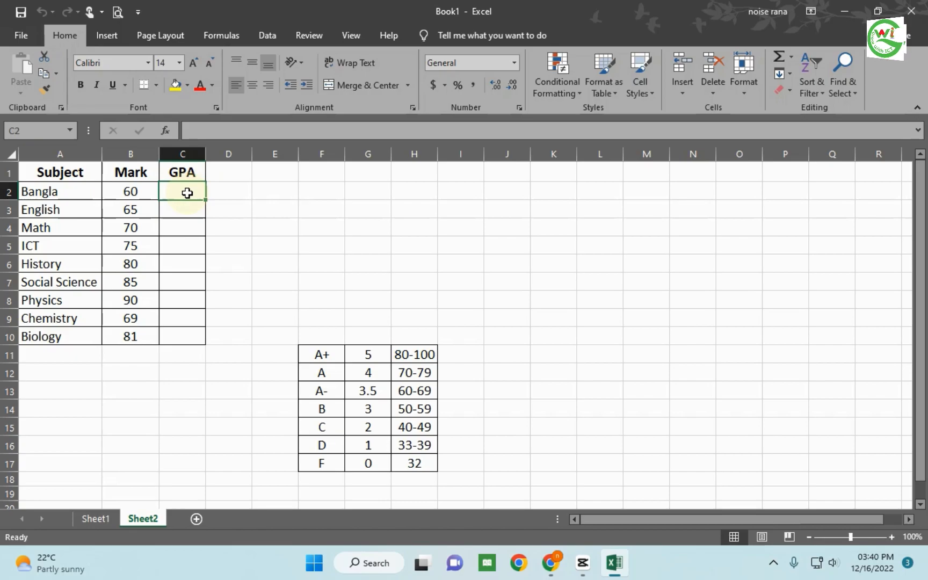
type("=")
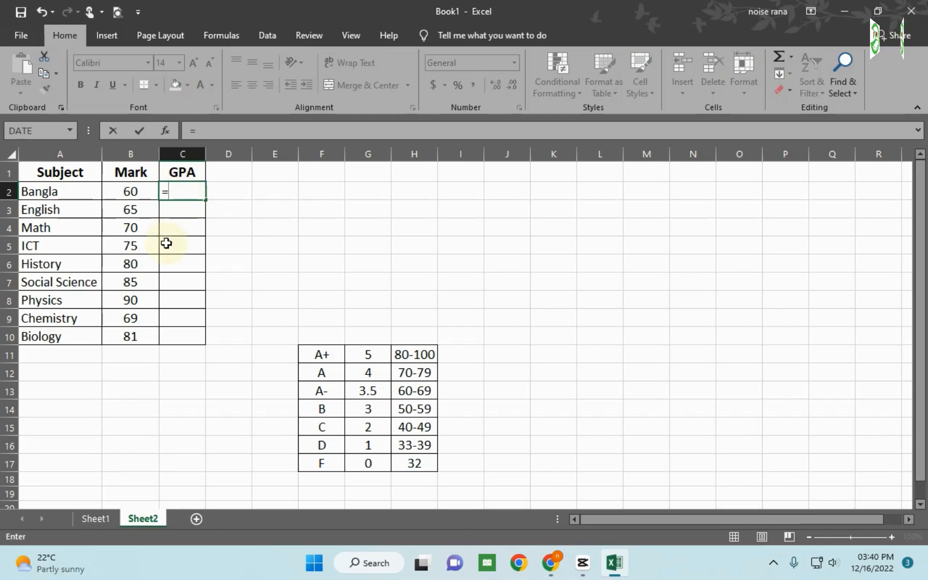
type("i")
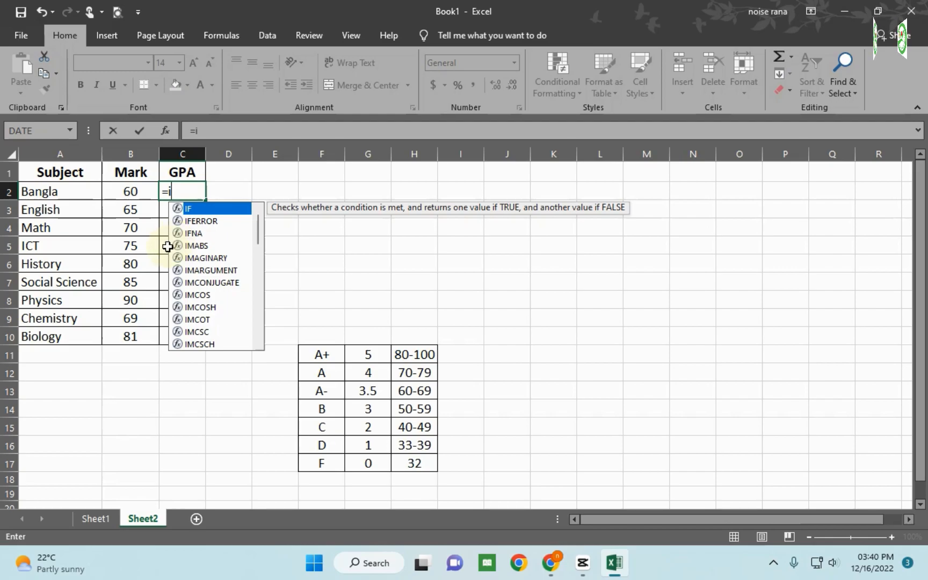
double_click(192, 208)
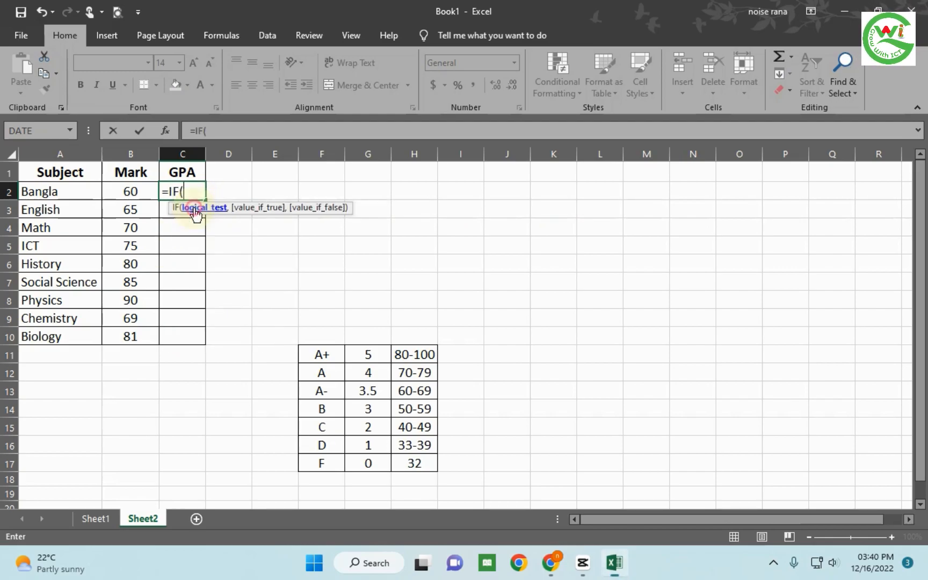
left_click(136, 193)
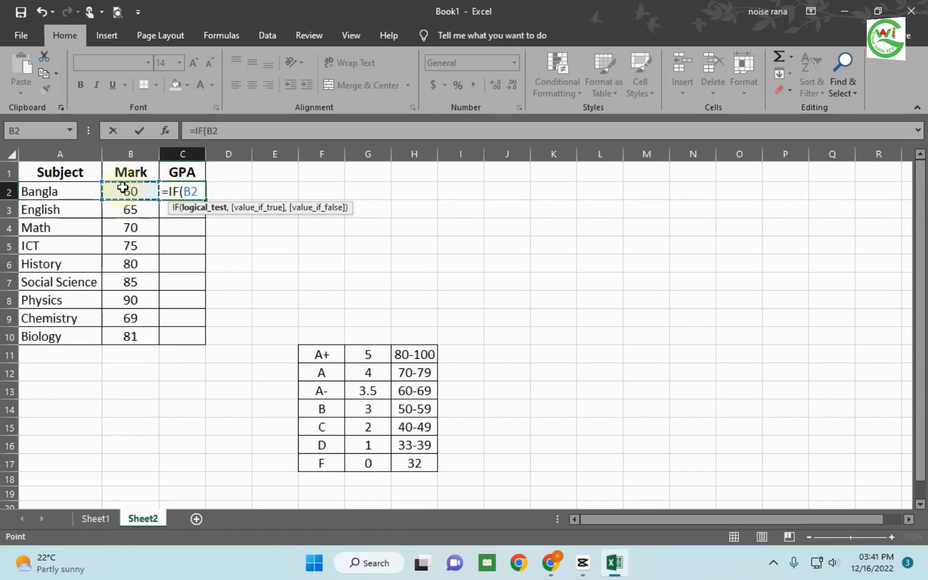
type(">")
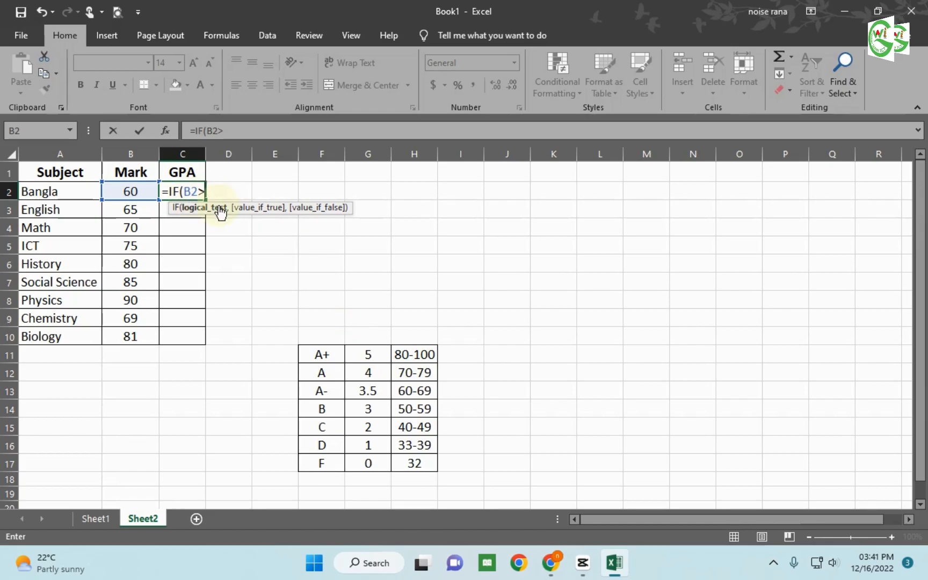
type("80")
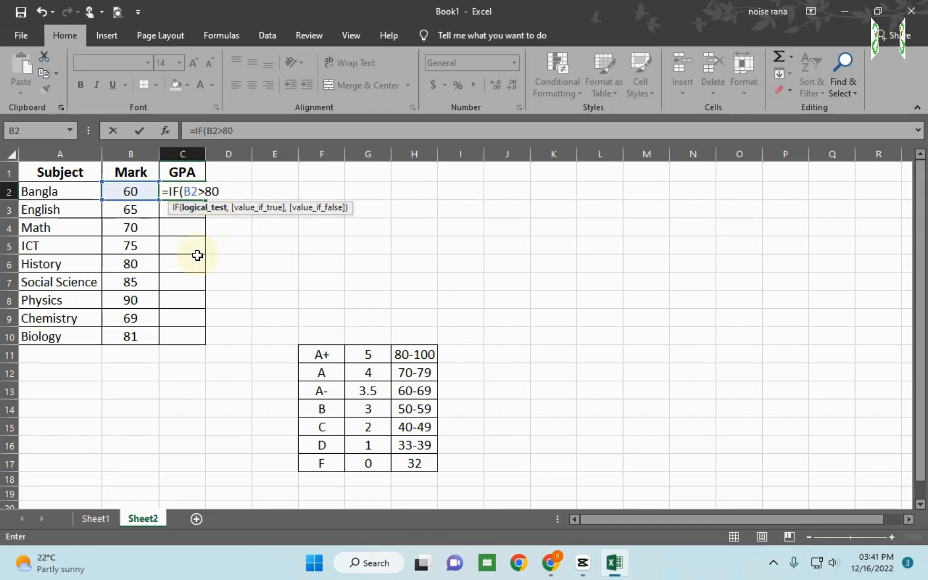
type(",")
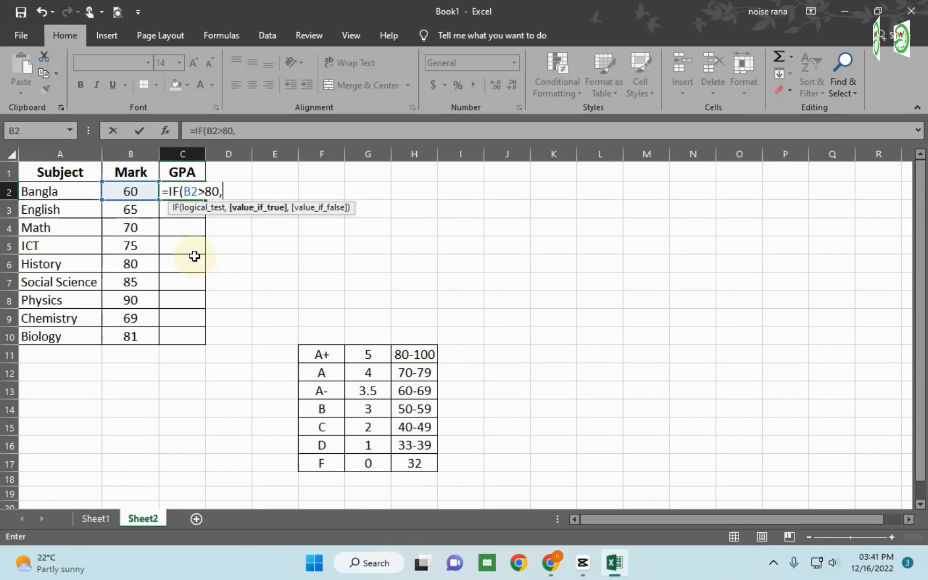
type("\"")
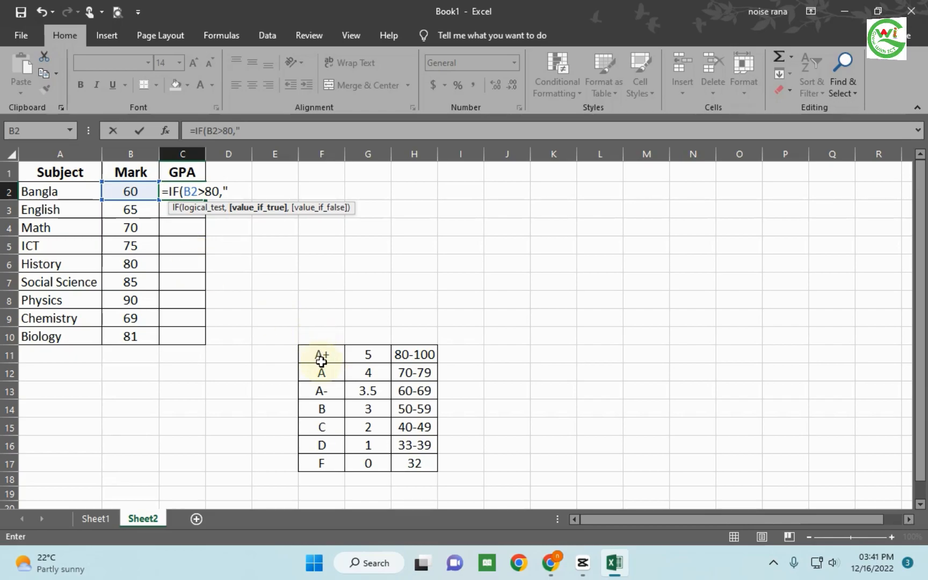
type("A")
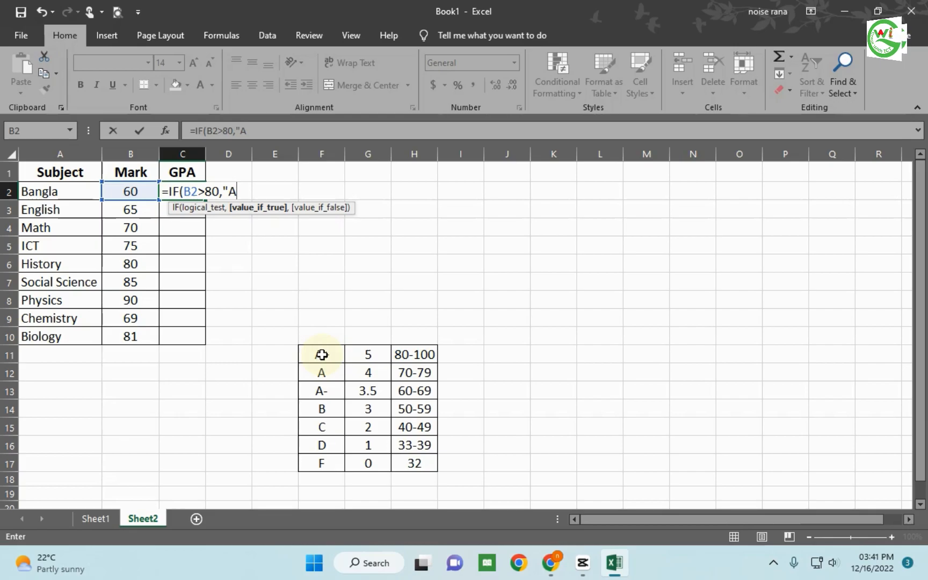
type("+\"")
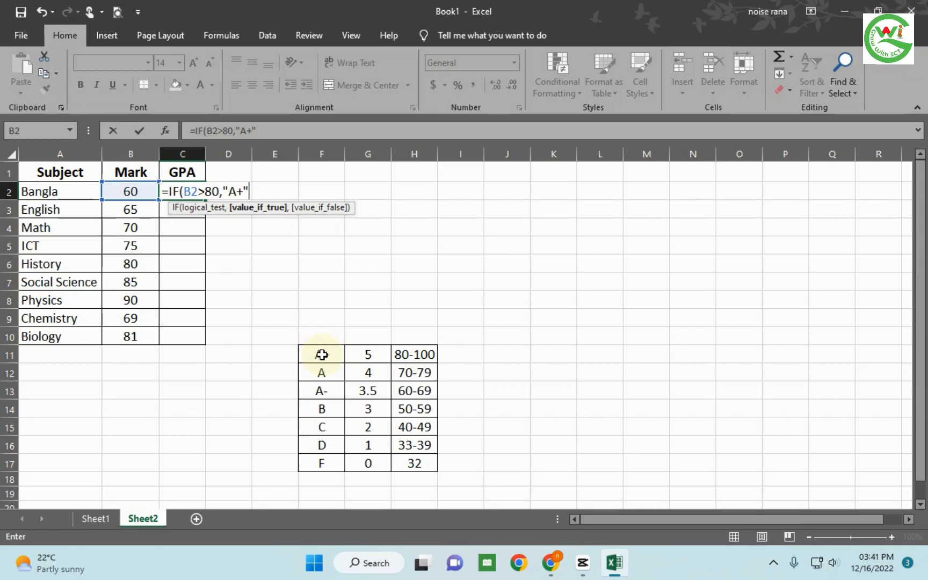
- Add a nested IF as the formula's false value, returning "A" when B2>70
type(",")
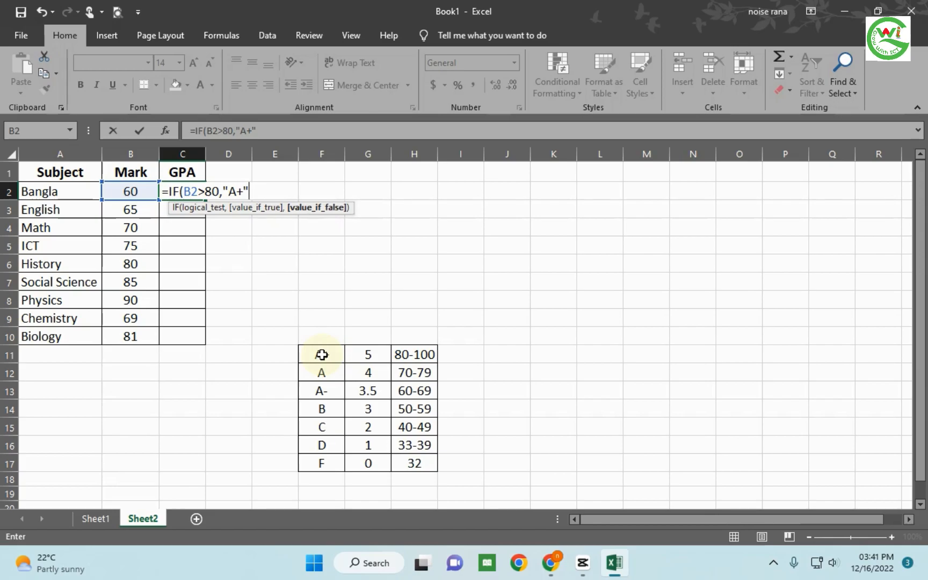
type("i")
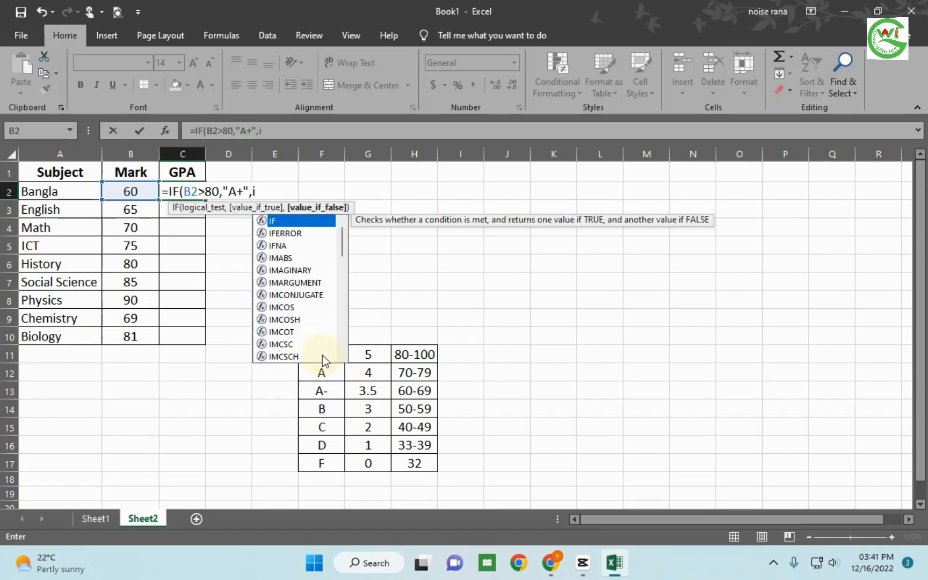
double_click(290, 219)
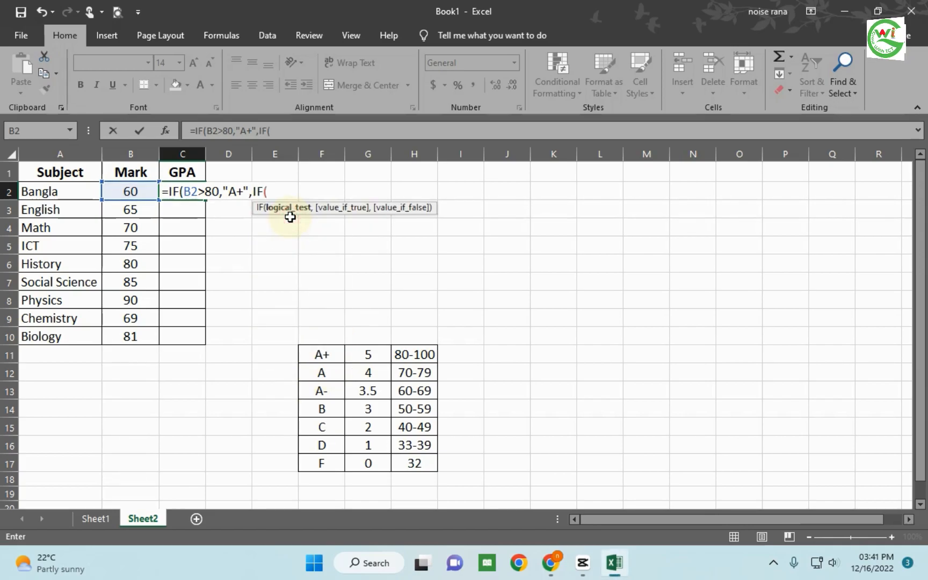
left_click(136, 189)
type(",")
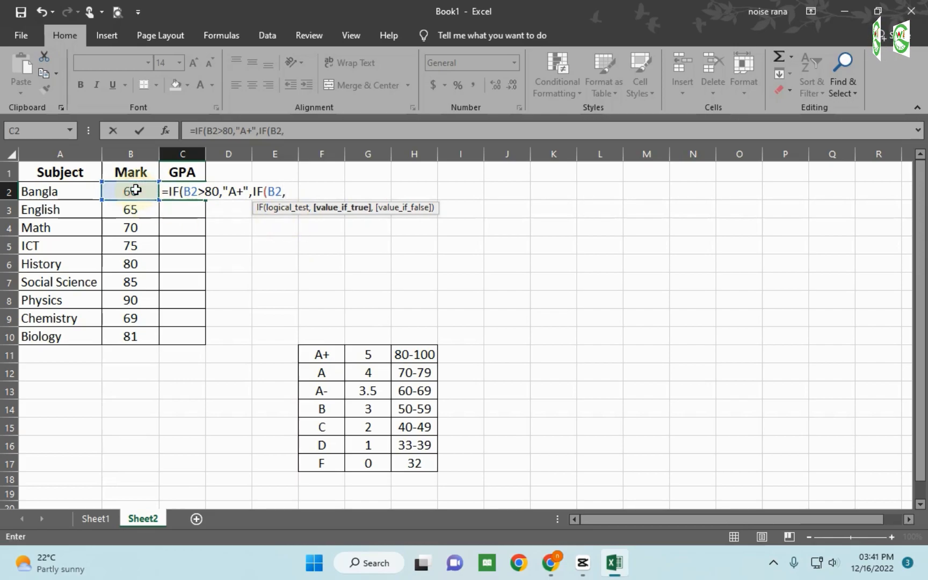
key("BackSpace")
type(">")
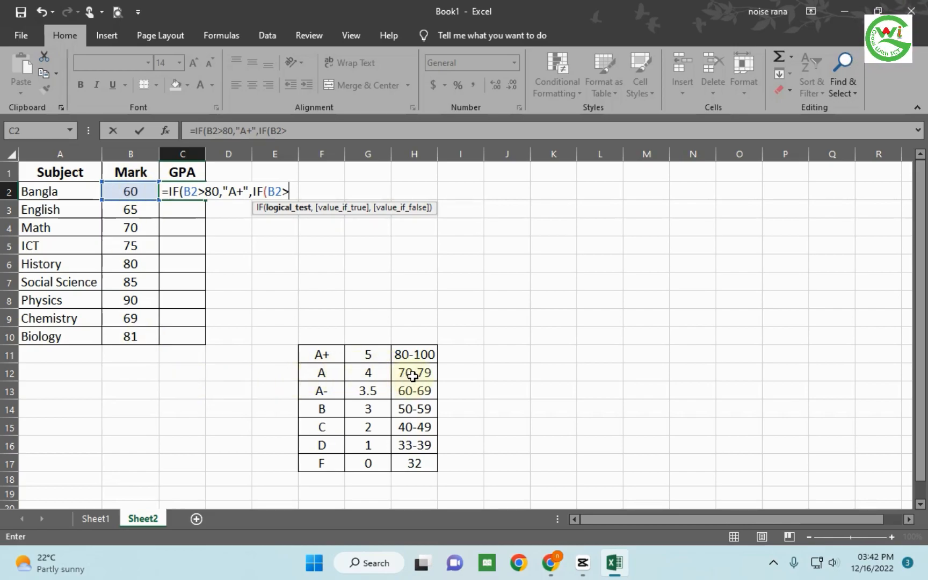
type("70,")
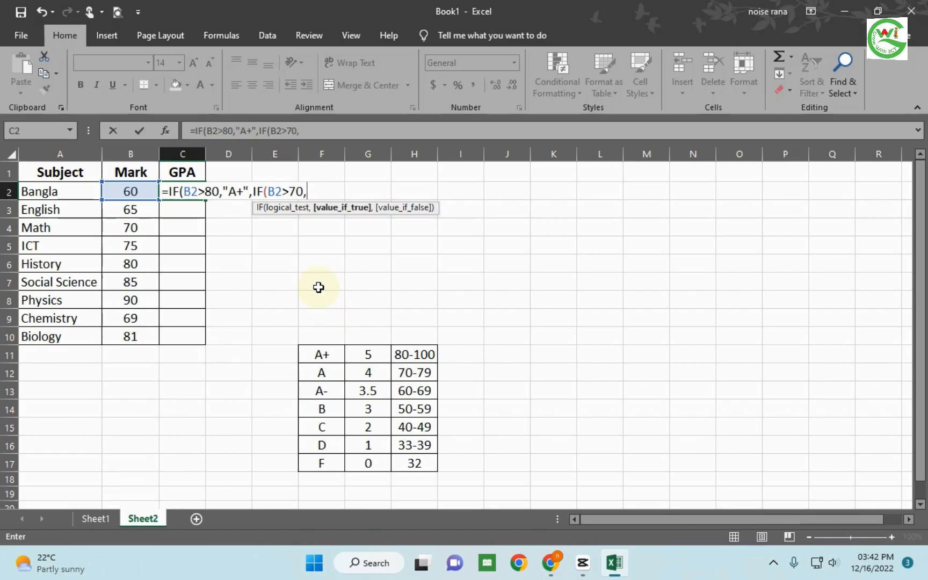
type("\"")
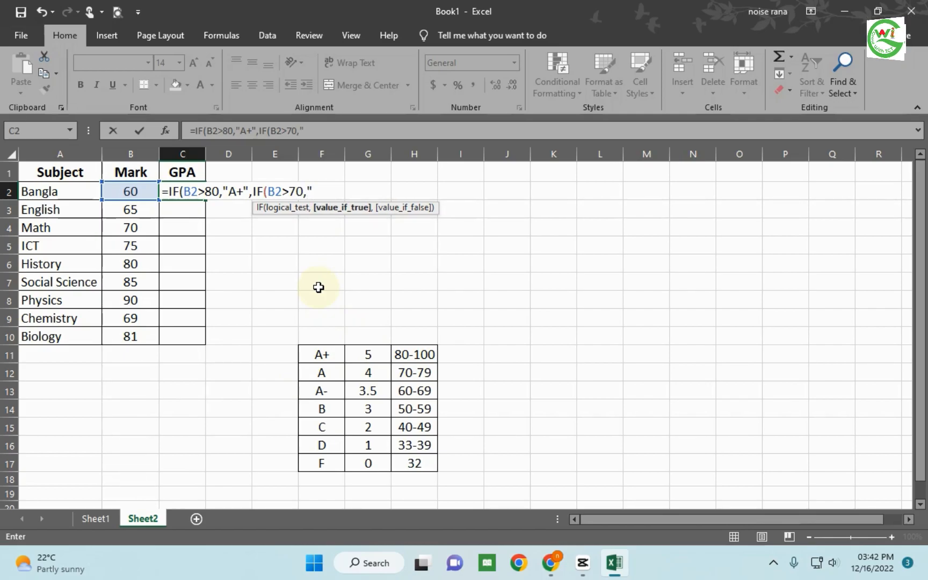
type("A")
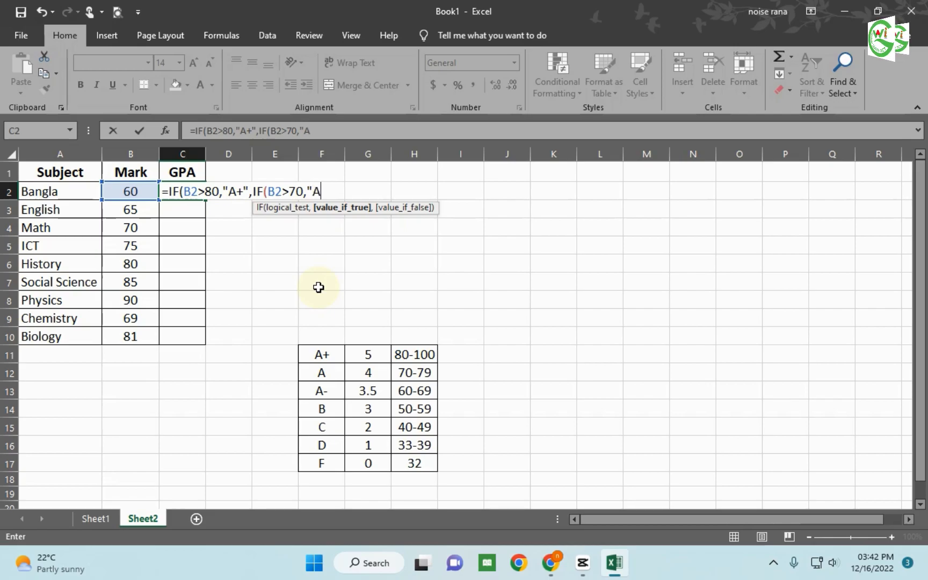
type("\",i")
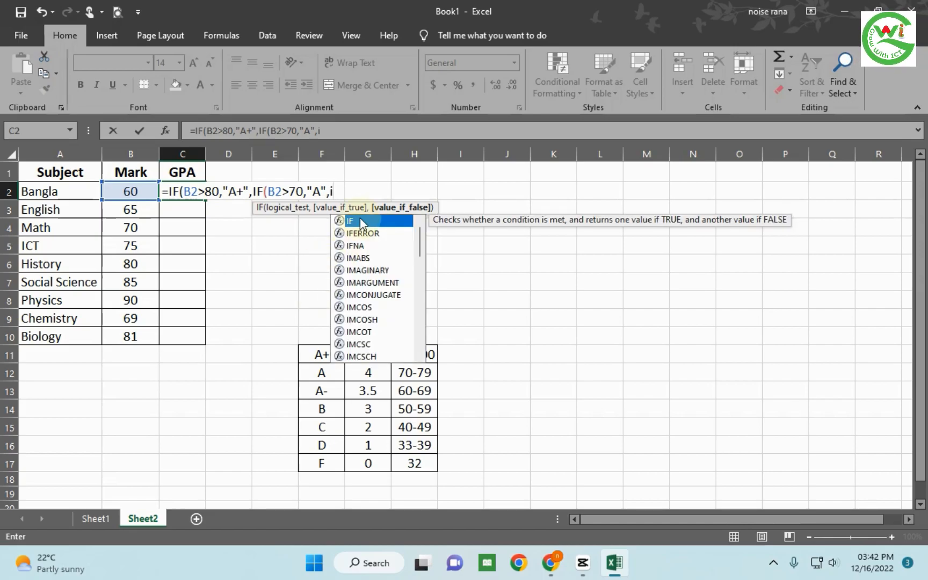
- Add a third IF as the false value of the B2>70 test, returning "A-" when B2>60
key("Tab")
left_click(130, 191)
type(">")
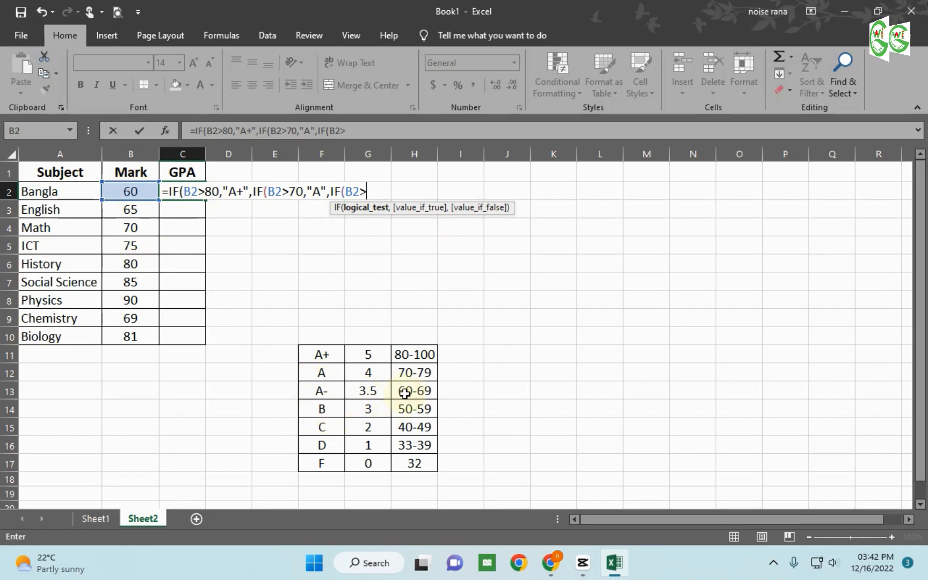
type("60")
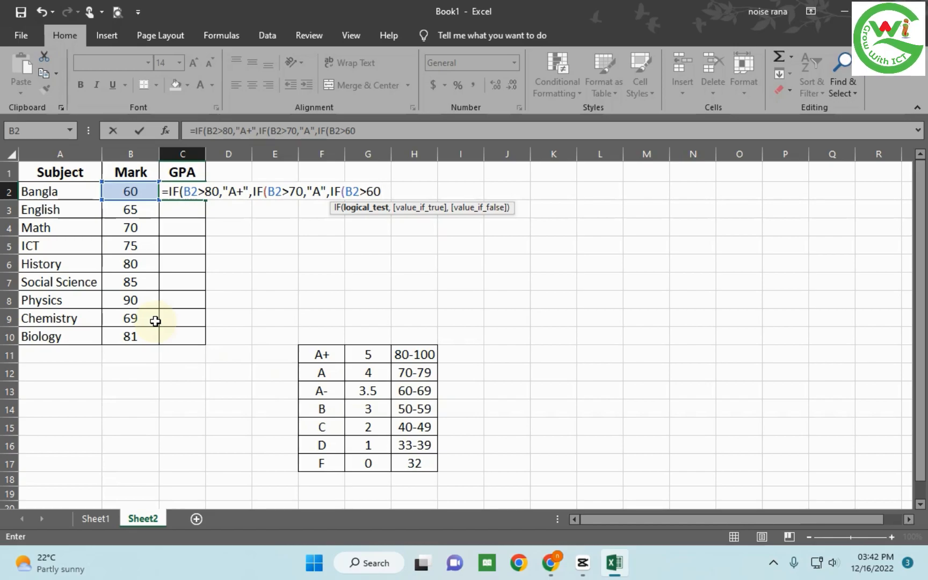
type(",")
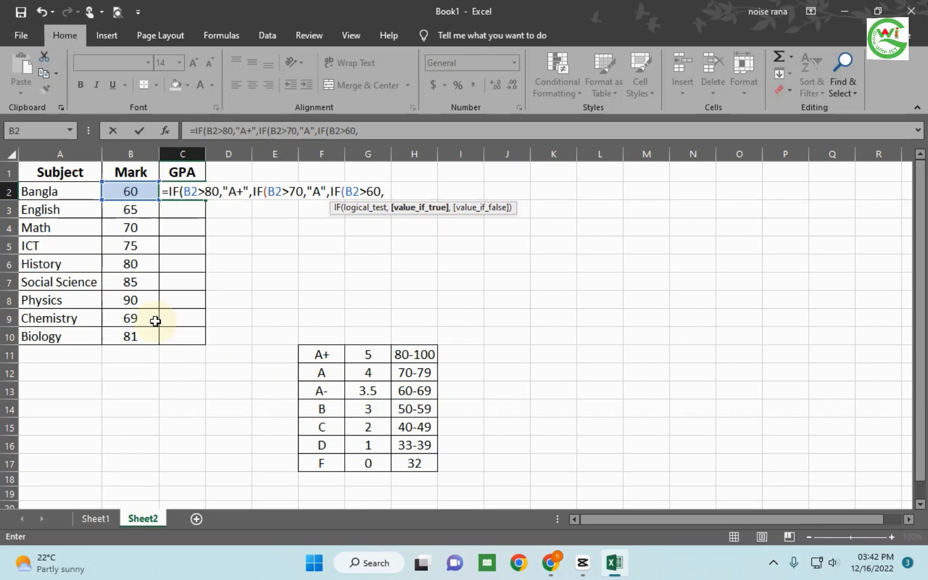
type("\"")
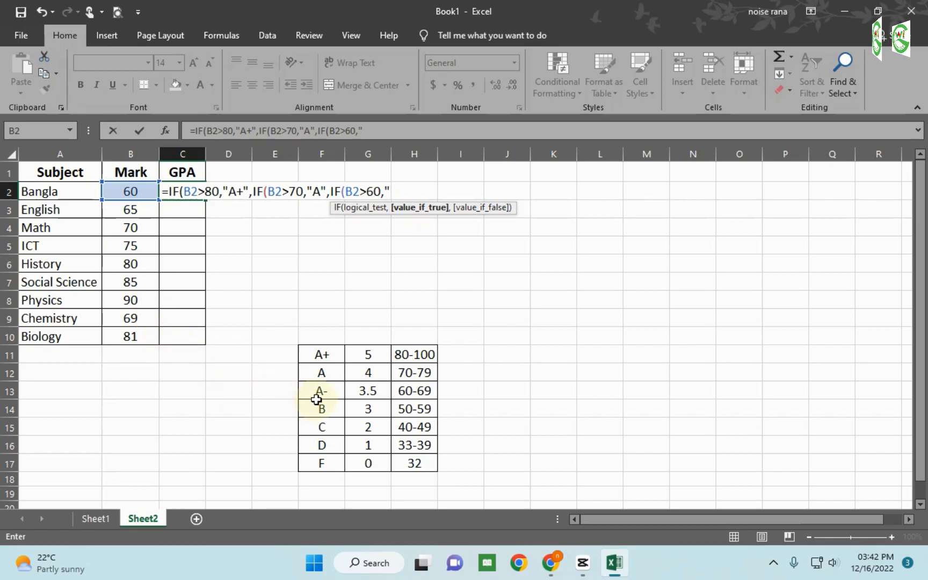
type("A-")
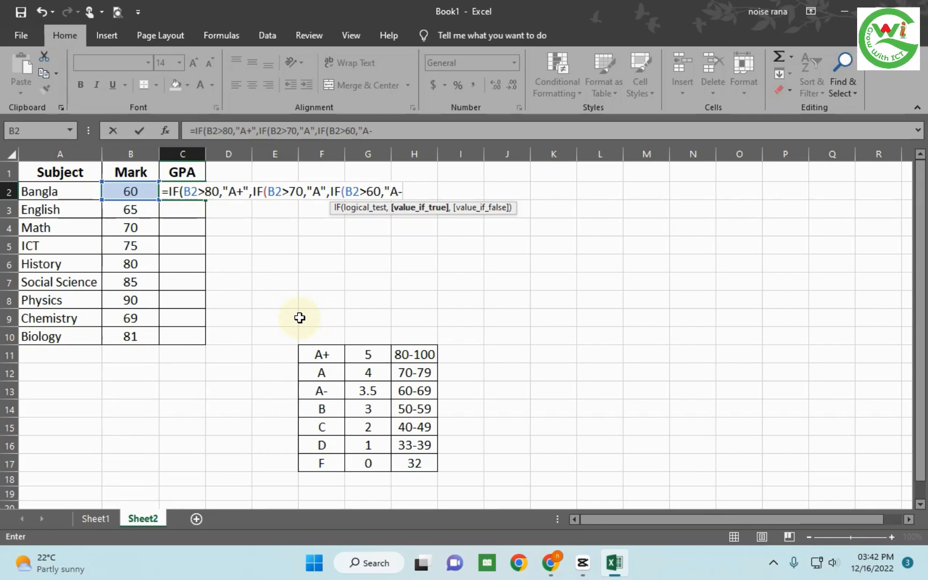
type("\",i")
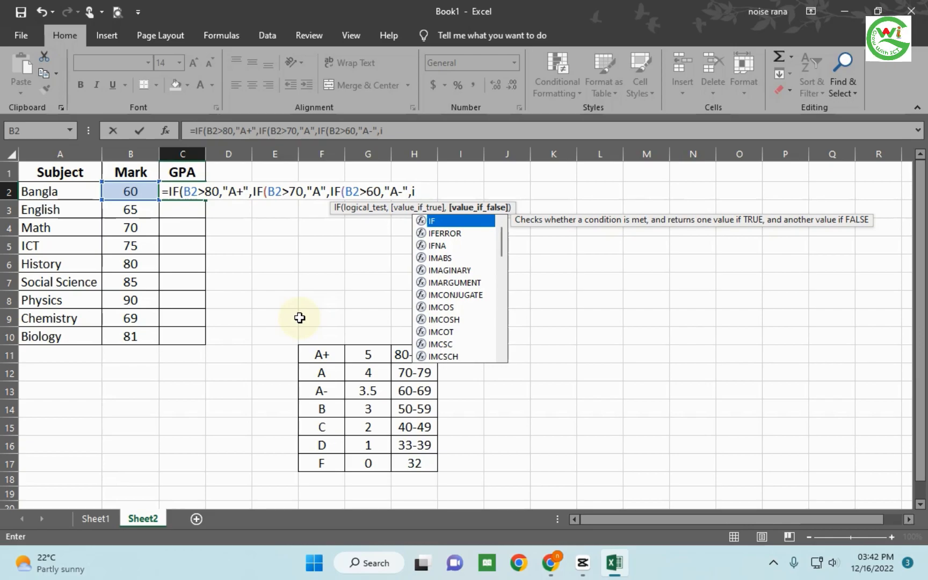
- Nest a fourth IF as the false value of the B2>60 test, returning "B" when B2>50
double_click(452, 219)
left_click(128, 191)
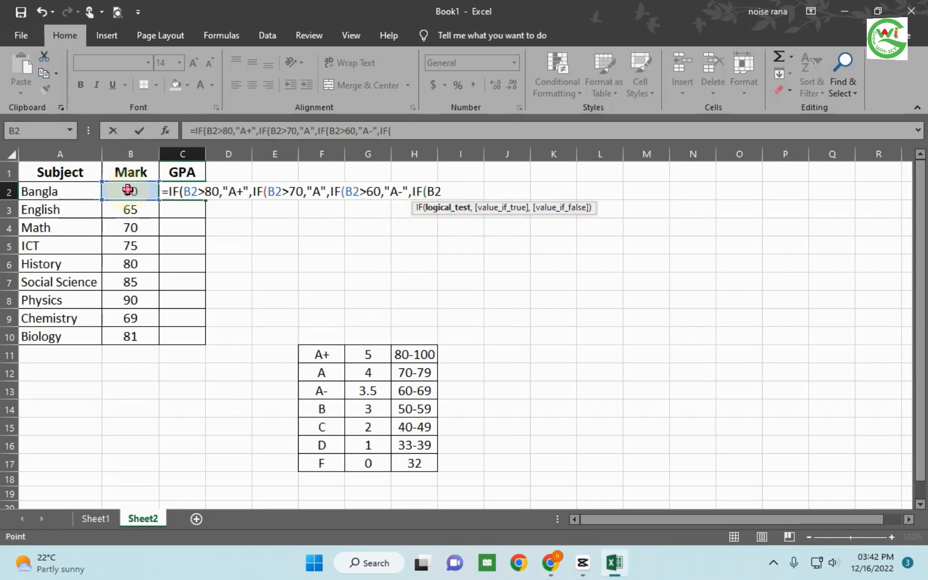
type(",")
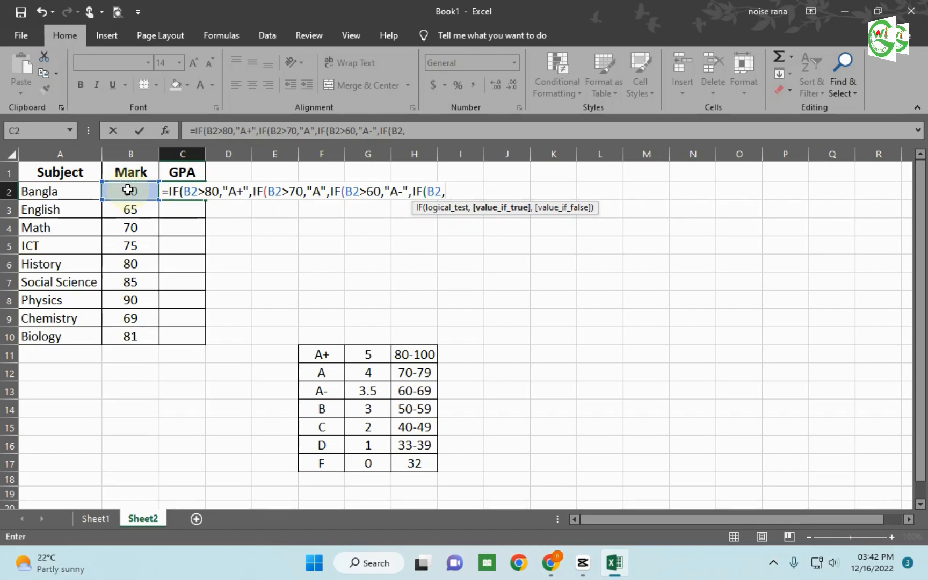
key("BackSpace")
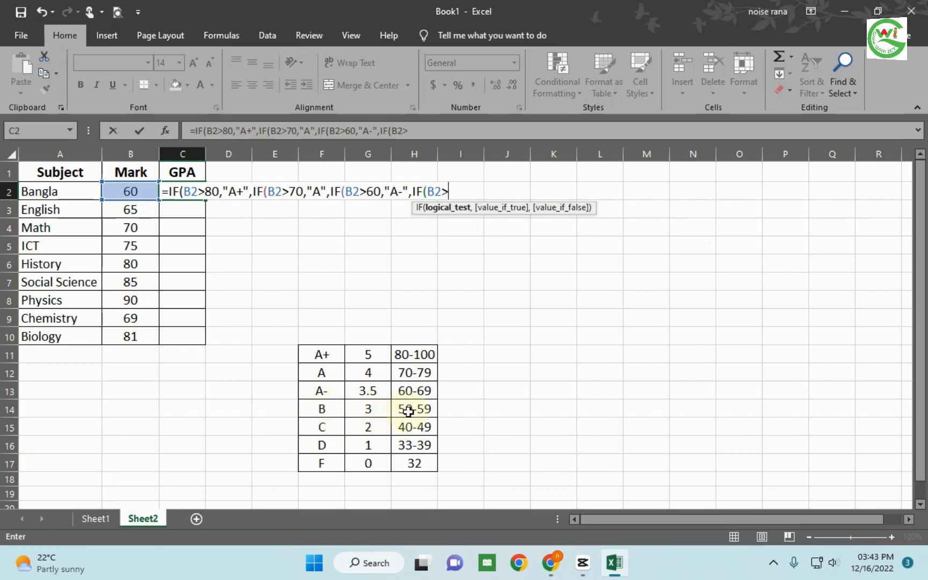
type("50")
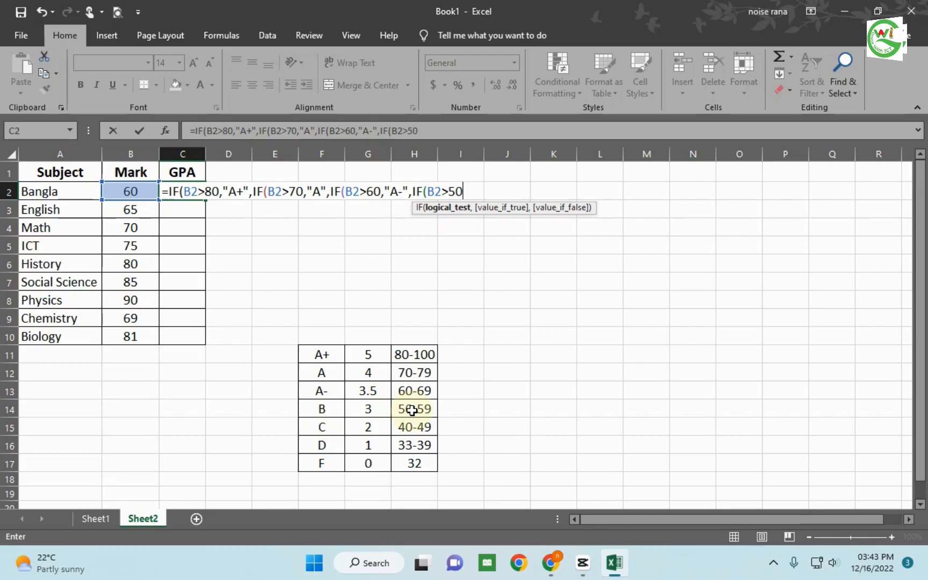
type(",\"")
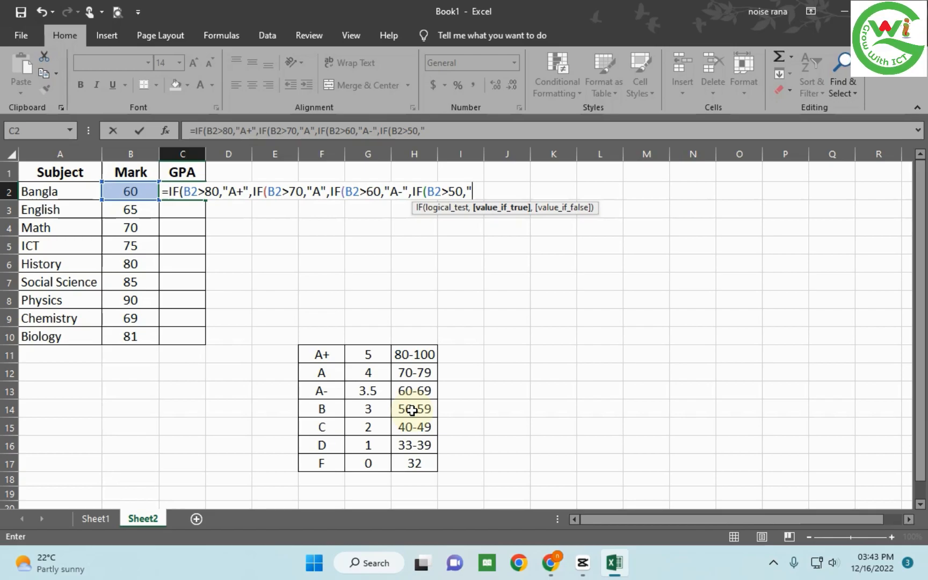
type("B")
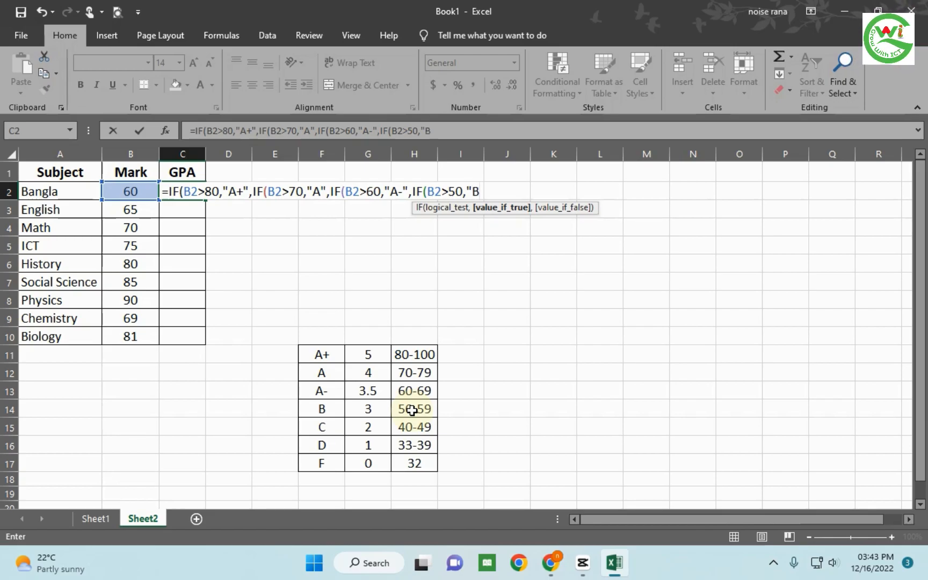
type("\"")
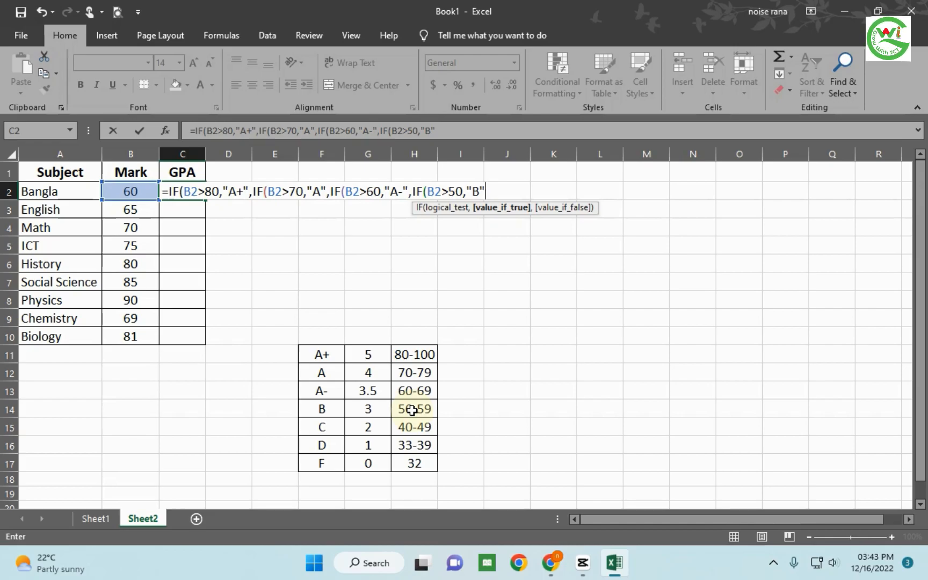
type(",")
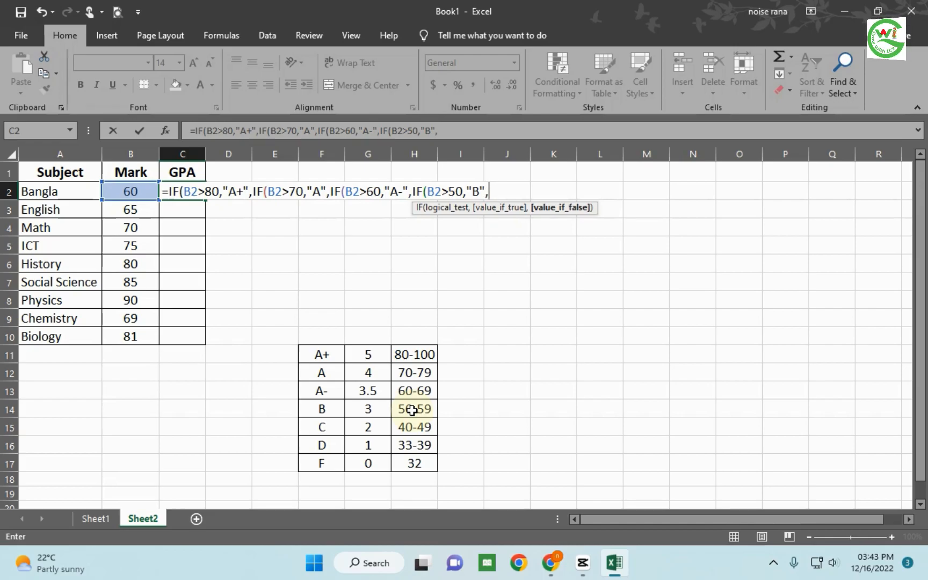
type("i")
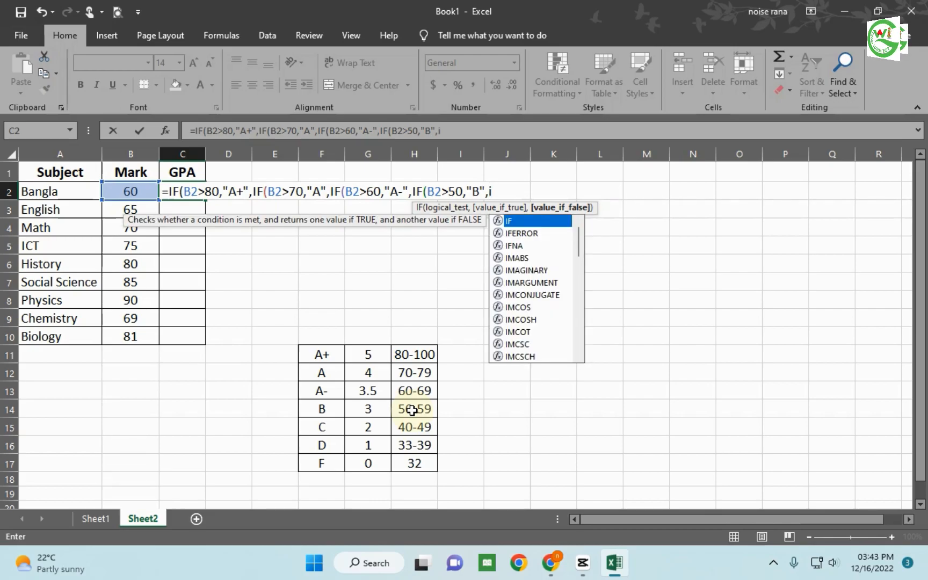
- Nest a fifth IF as the false value of the B2>50 test, returning "C" when B2>40
double_click(521, 220)
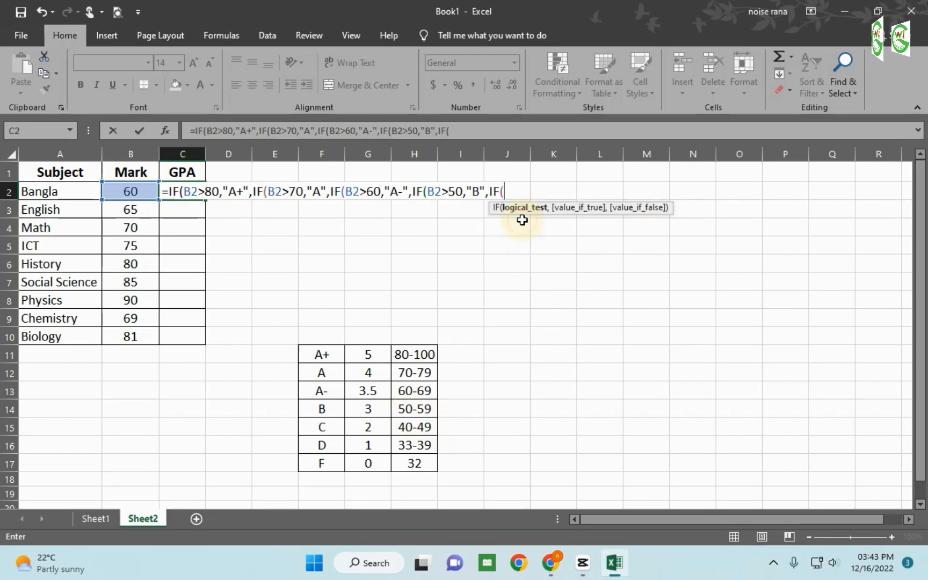
left_click(135, 190)
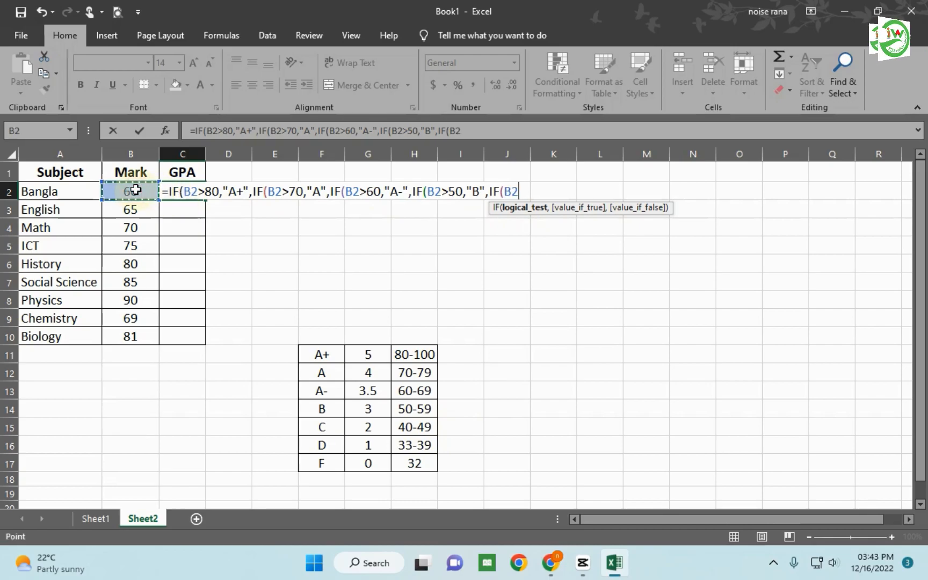
type(",")
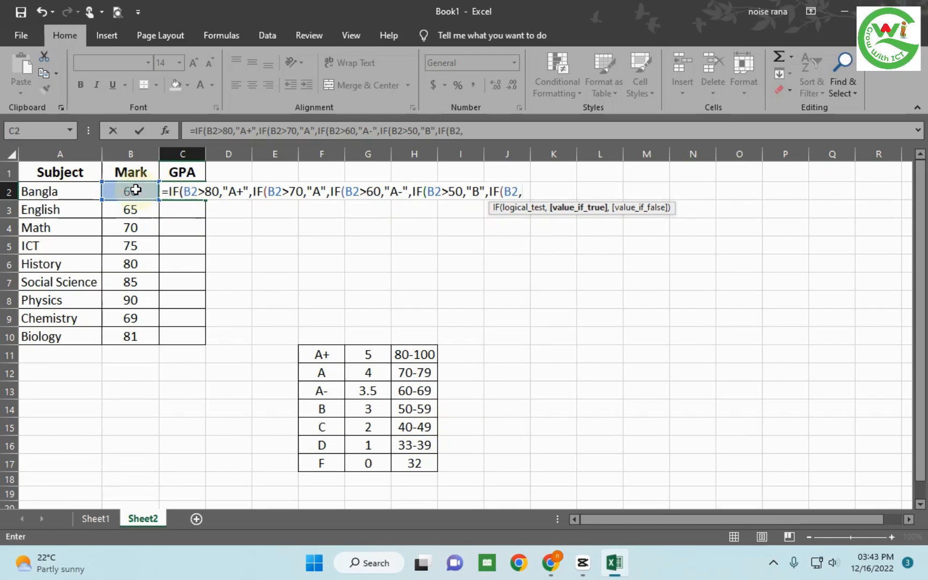
key("BackSpace")
type(">")
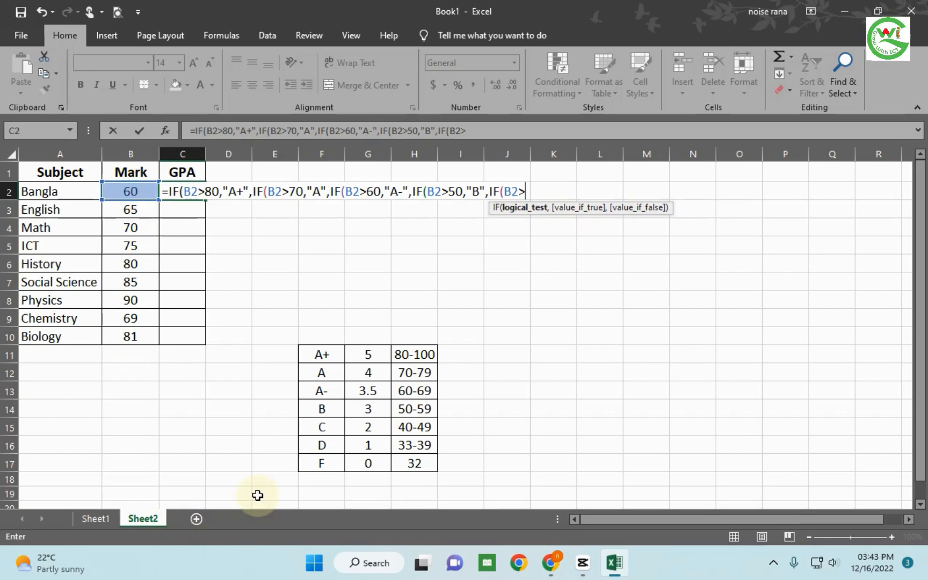
type("40")
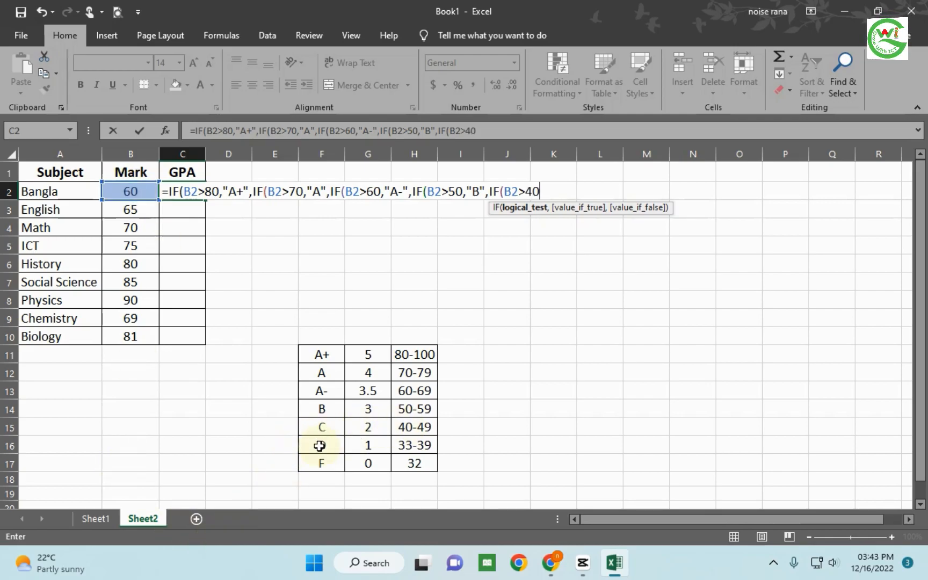
type(",\"")
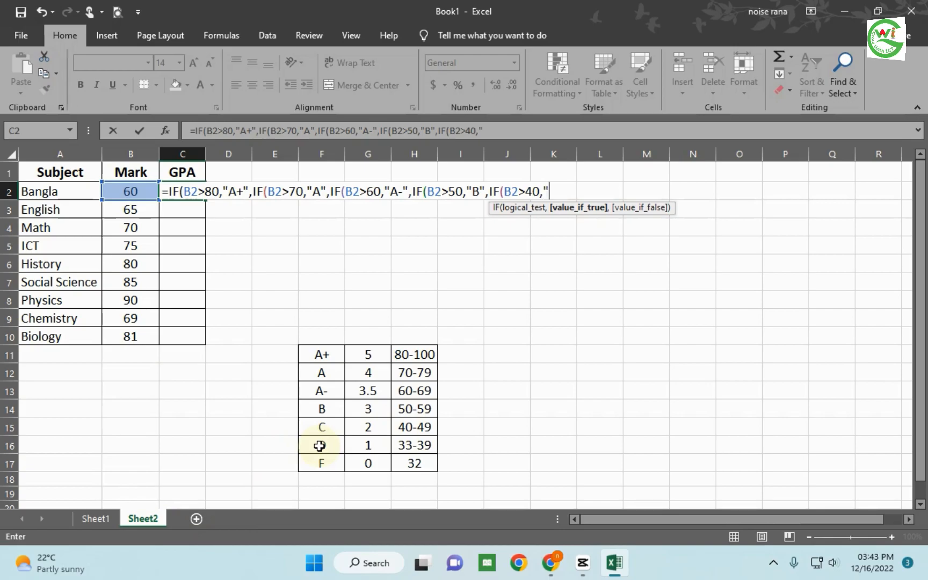
type("C\",")
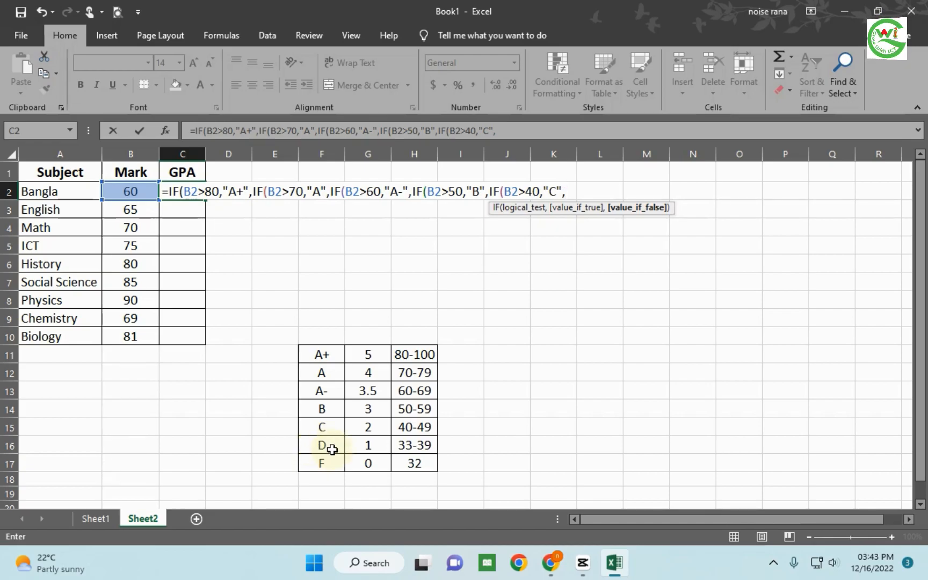
- Nest a sixth IF as the false value of the B2>40 test, returning "D" when B2>33
type("i")
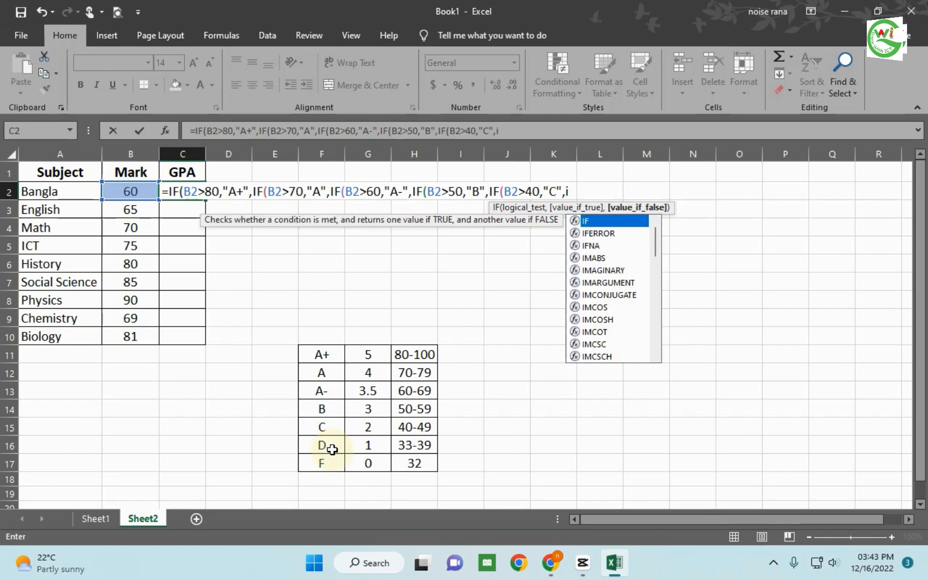
double_click(607, 220)
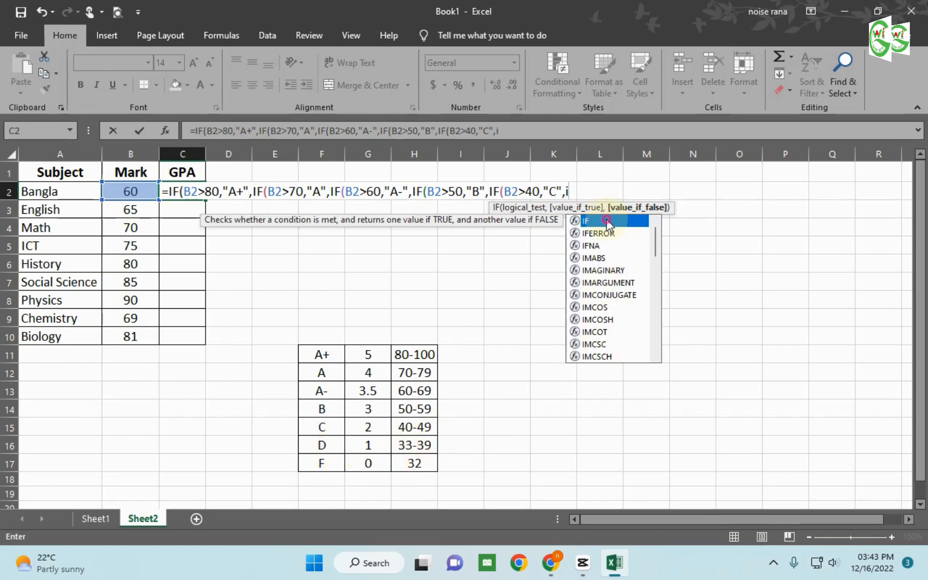
left_click(138, 192)
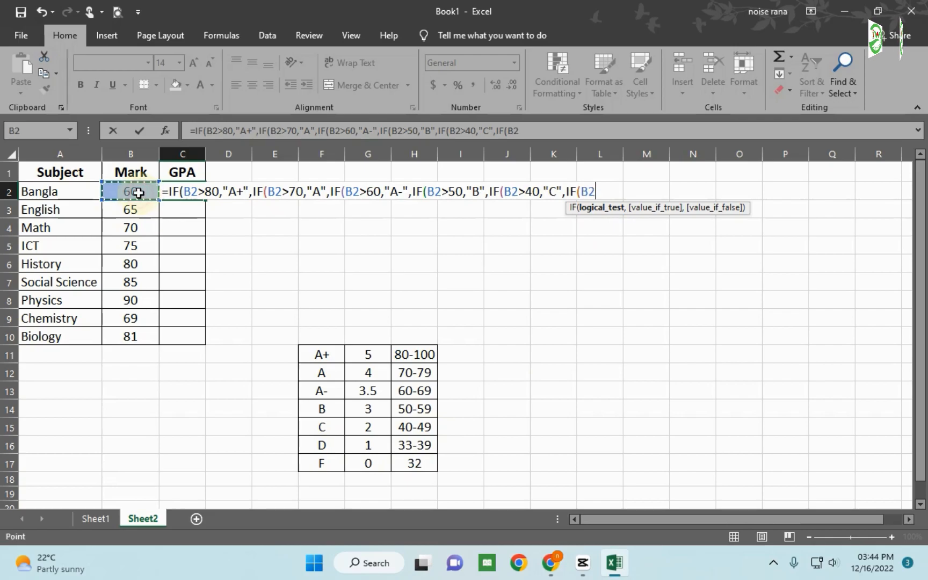
type(">")
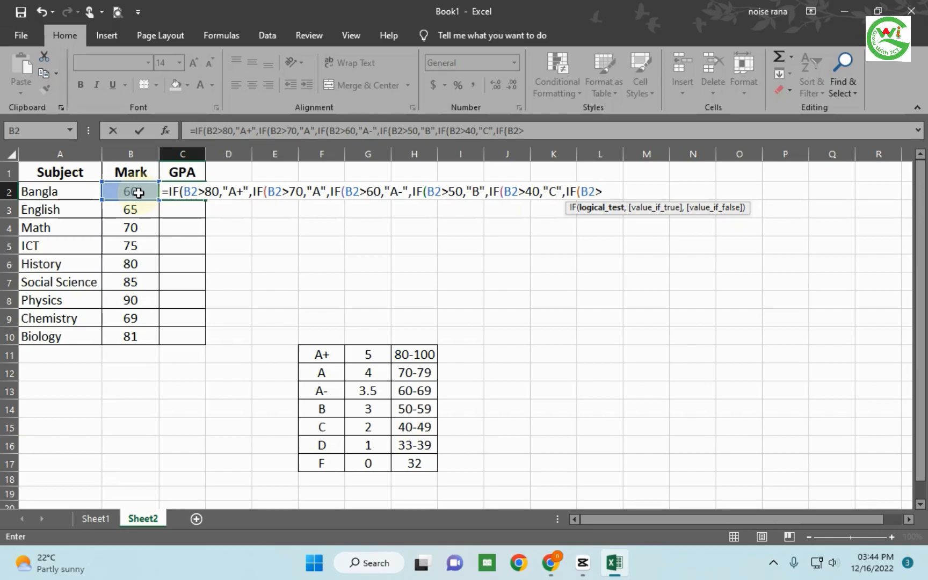
type("33")
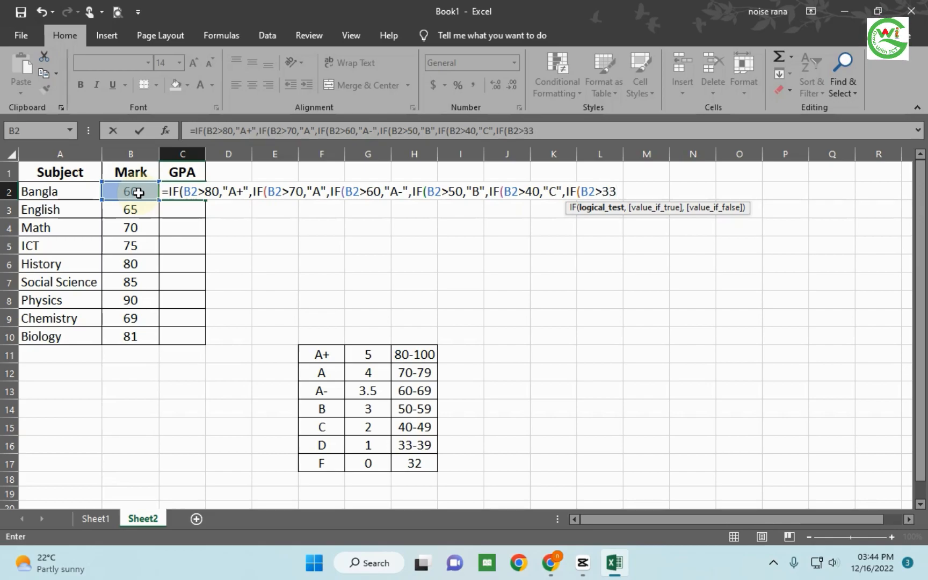
type(",\"")
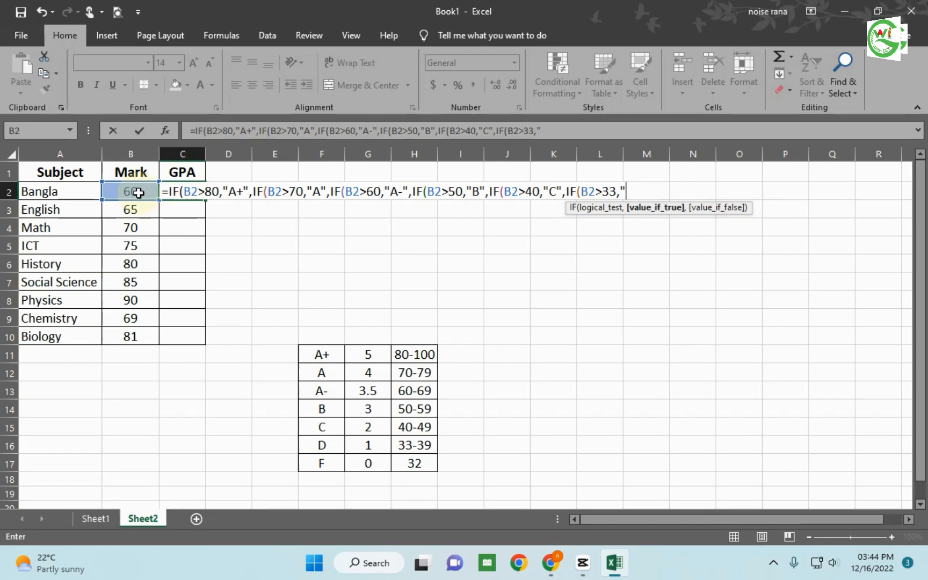
type("D\"")
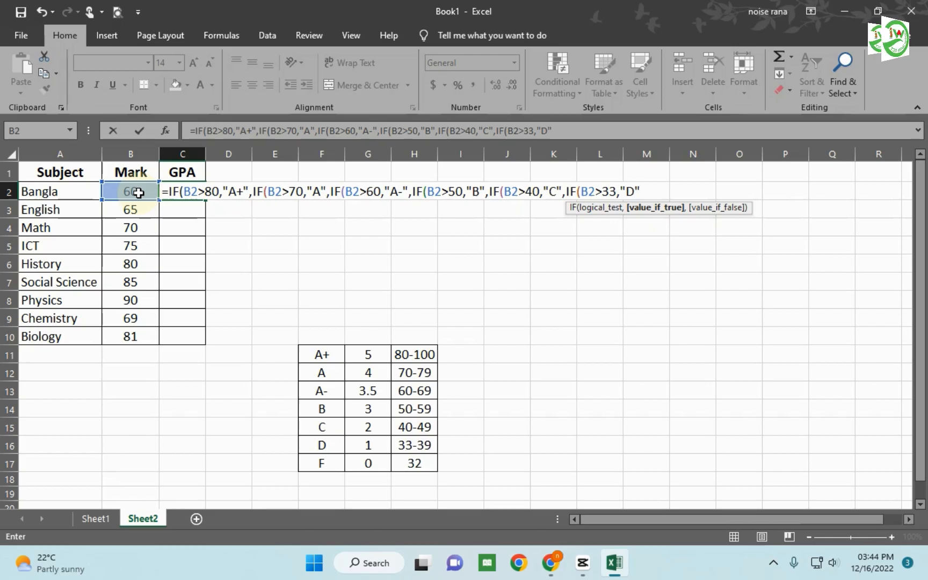
type(",")
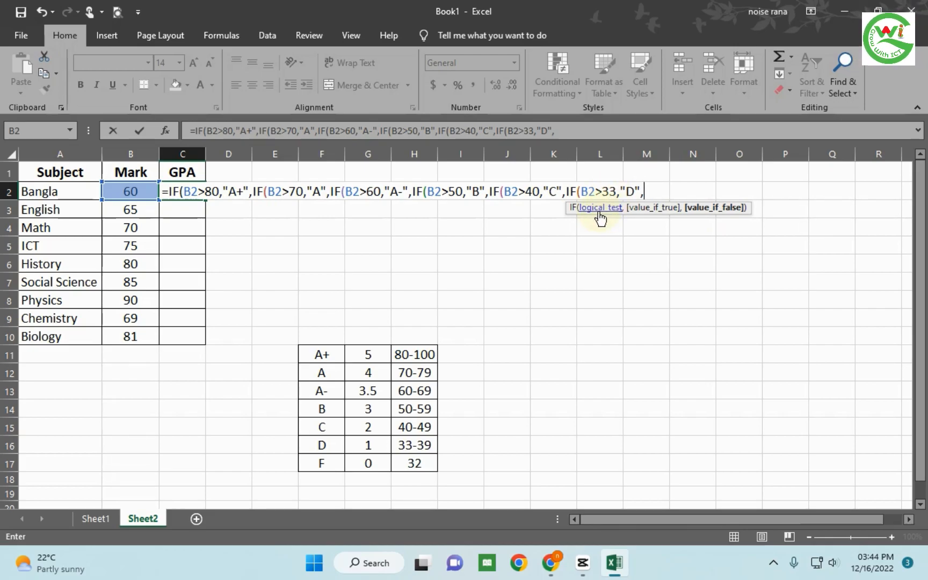
- Nest a seventh IF as the false value of the B2>33 test, returning "F" when B2>0
type("i")
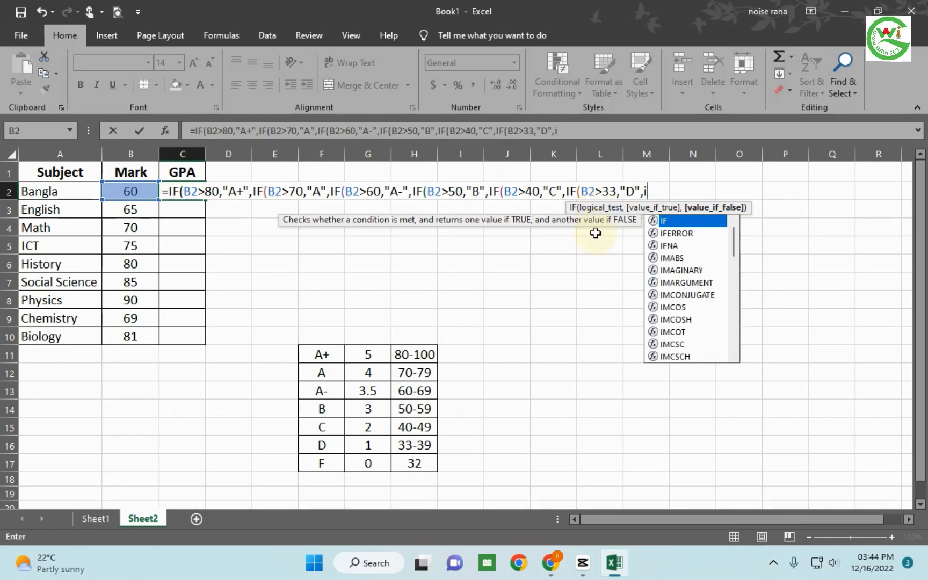
double_click(689, 221)
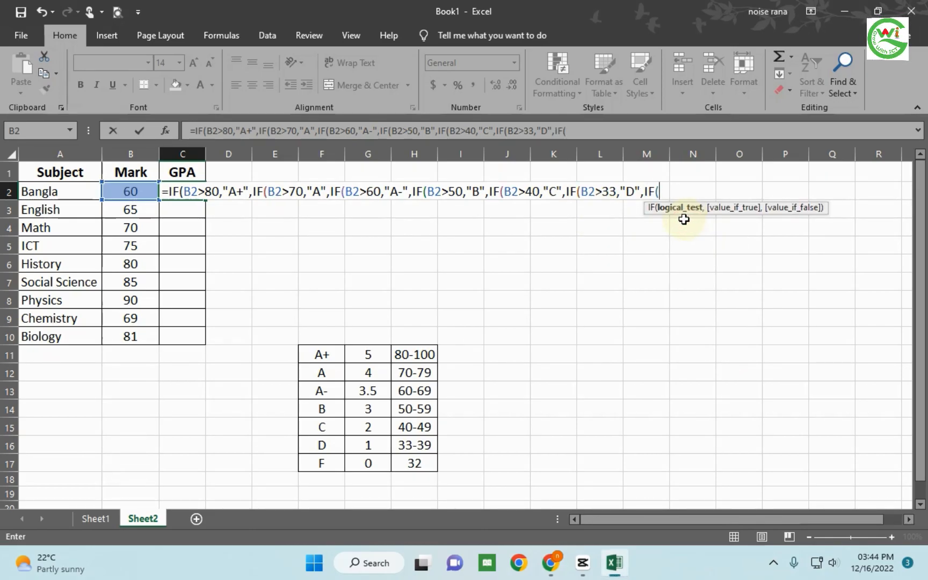
left_click(116, 192)
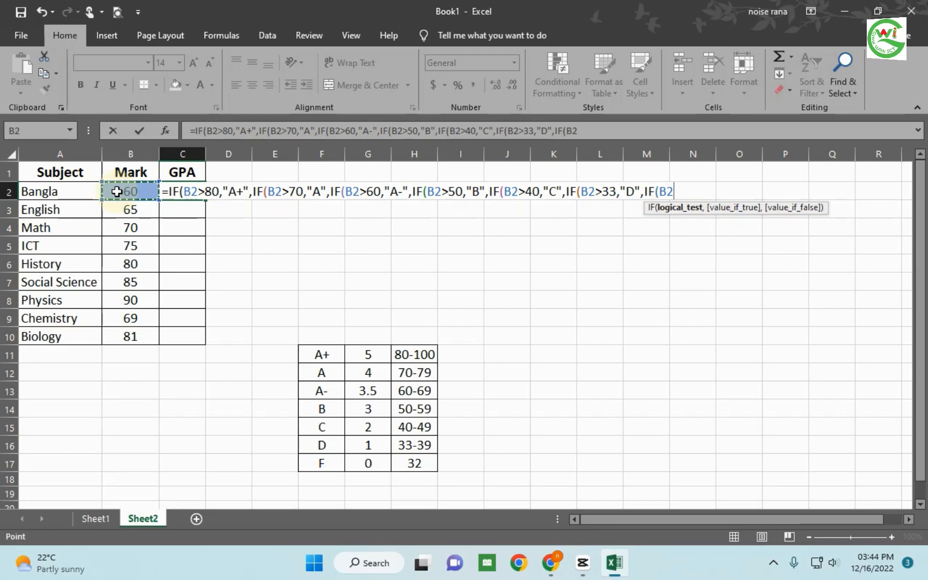
type(">0")
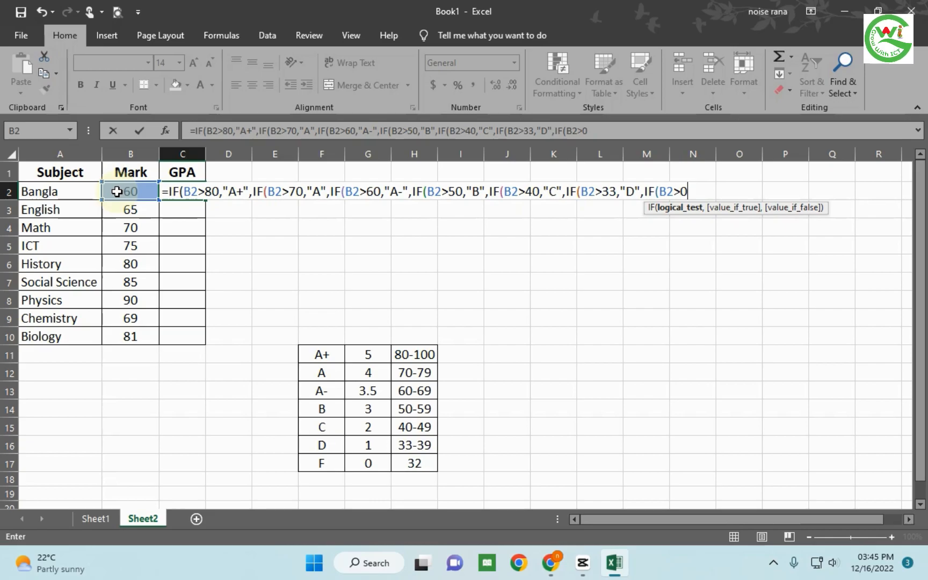
type(",")
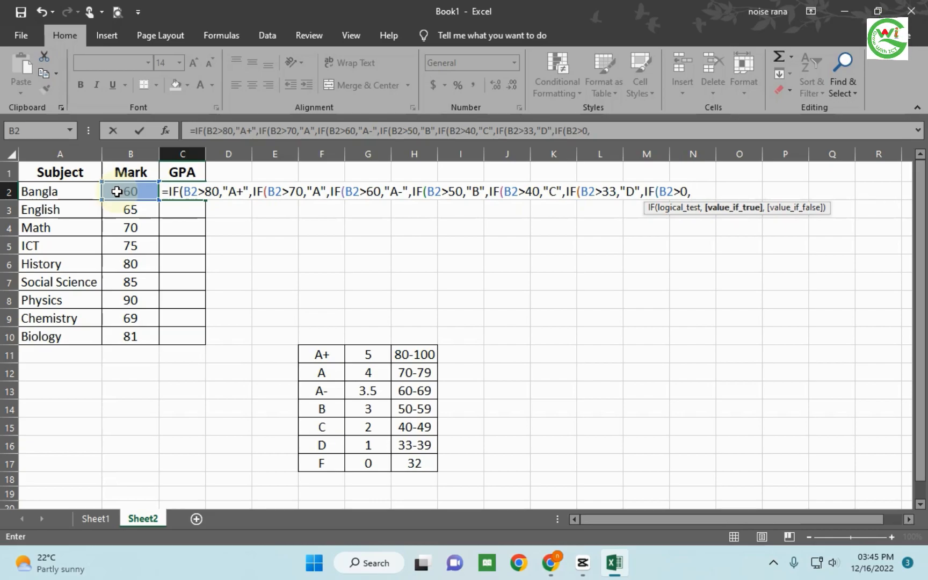
type("F")
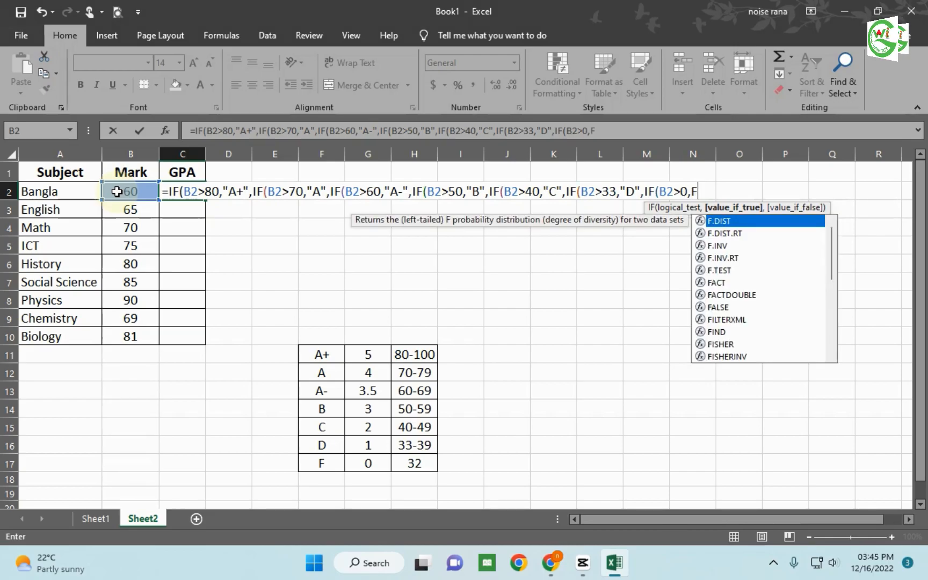
key("BackSpace")
type("\"F")
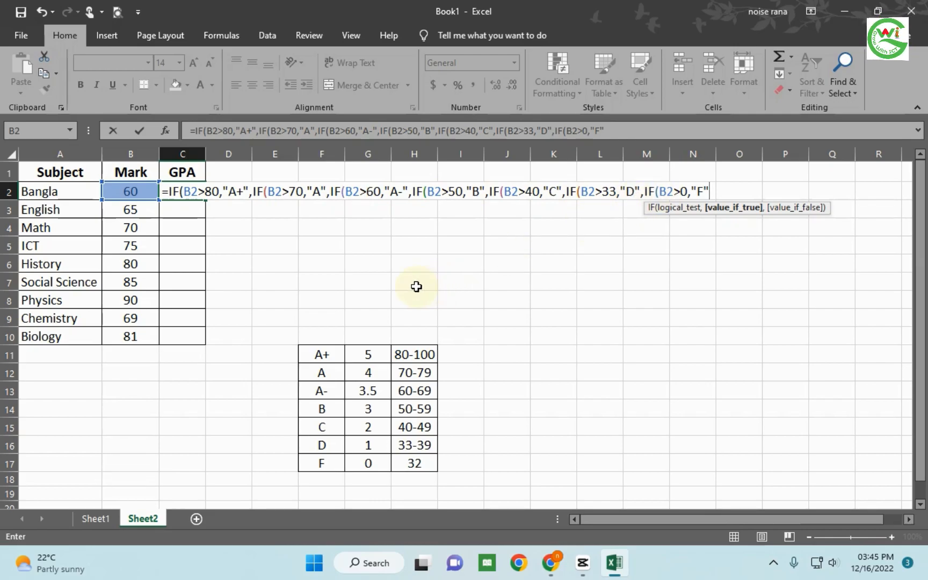
- Close all seven nested IF functions with parentheses and enter the formula in C2
type(")))")
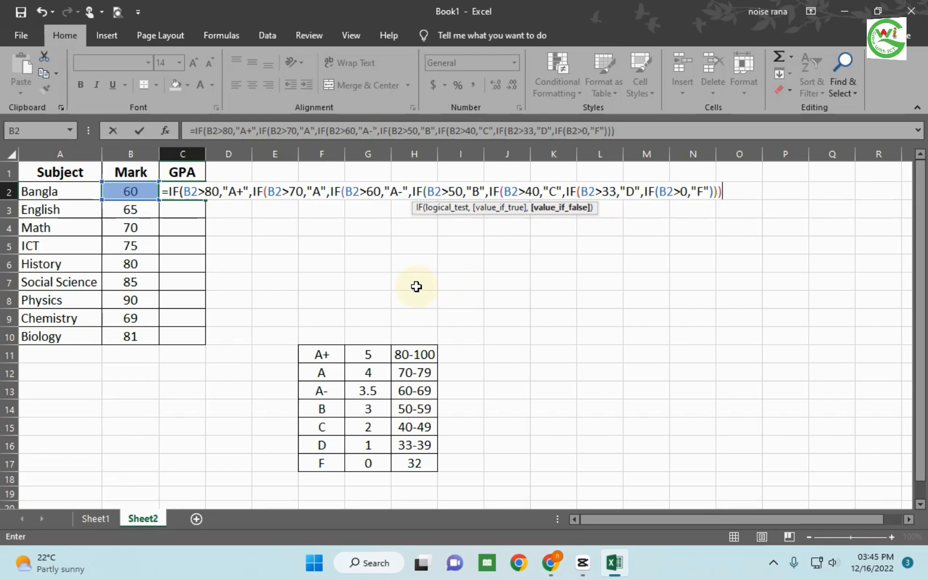
type("))))")
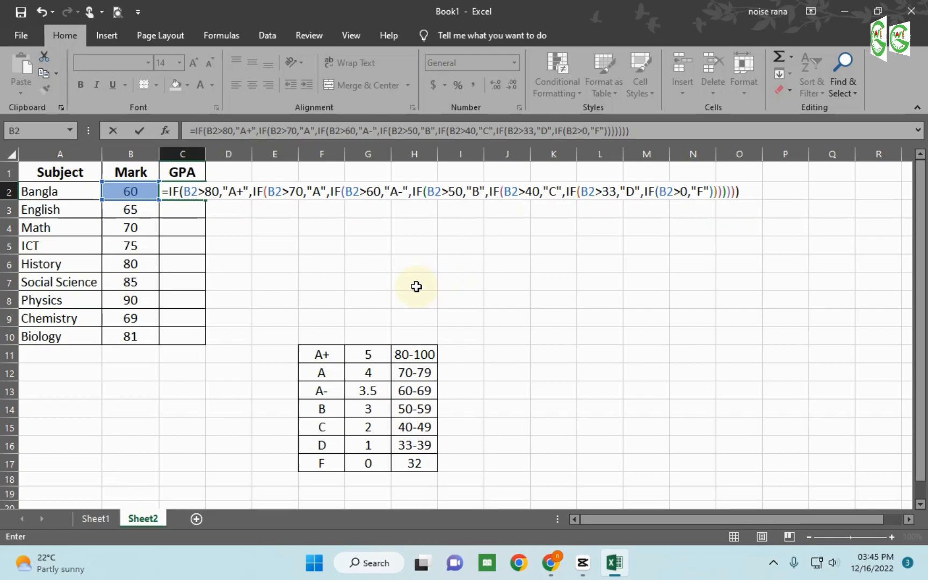
key("Return")
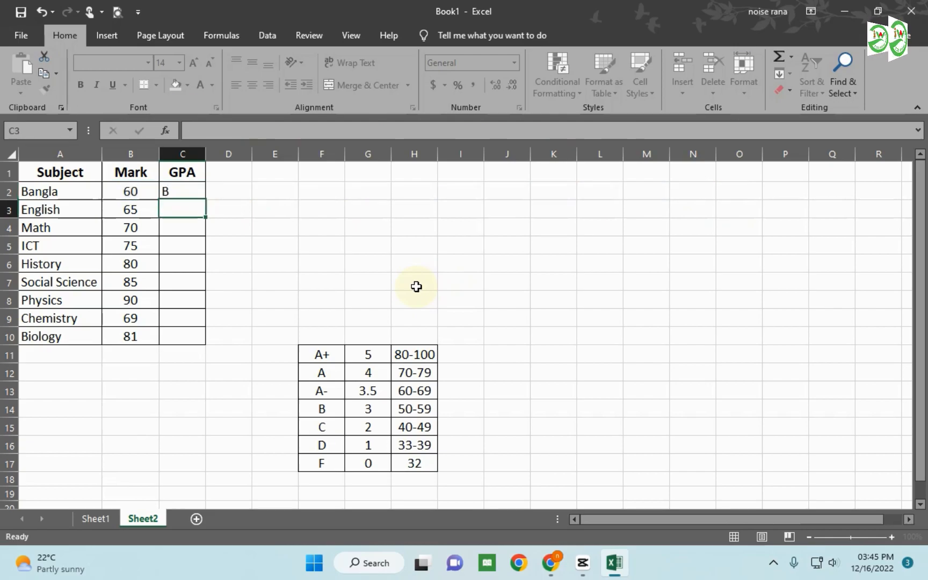
- Center the contents of the GPA column (column C) horizontally
key("Up")
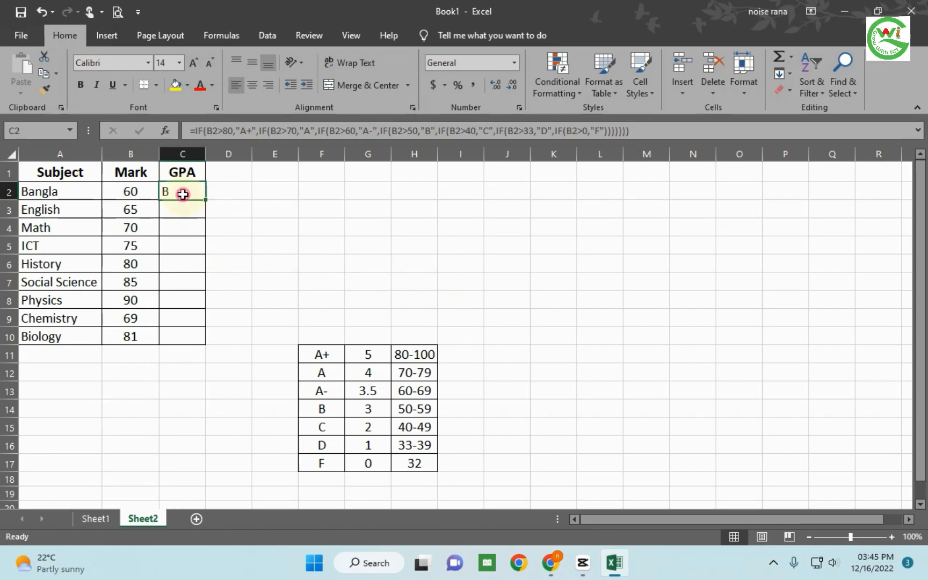
left_click(183, 154)
left_click(253, 85)
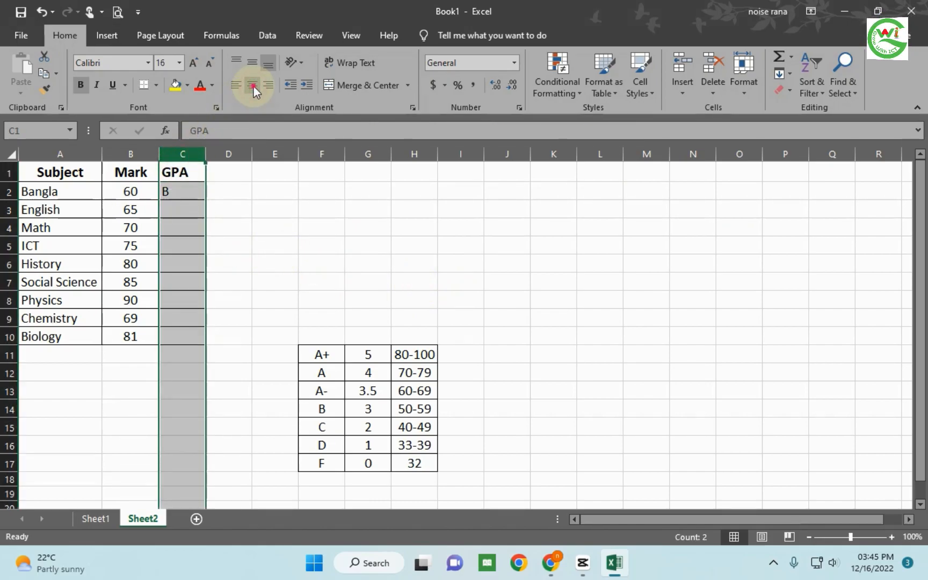
left_click(271, 193)
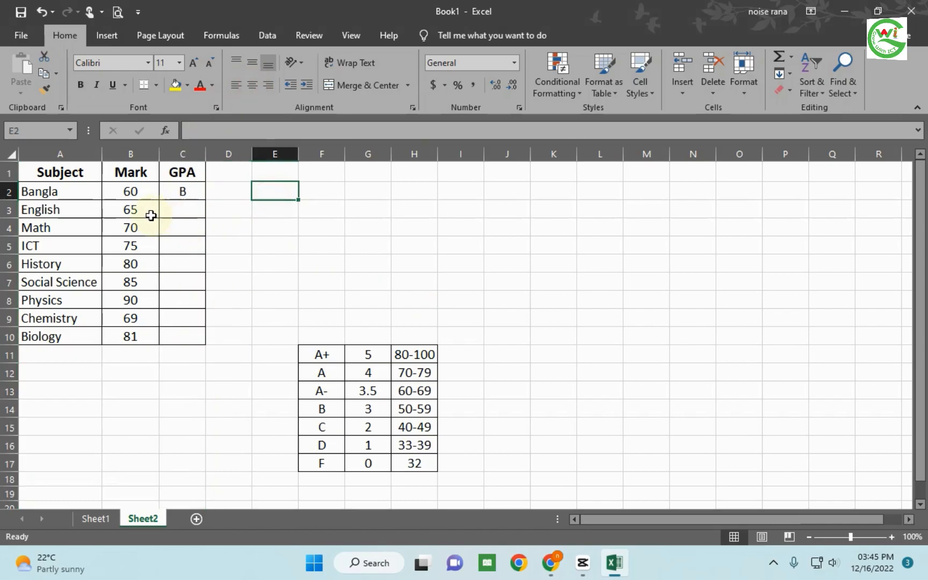
- Fill the grade formula from C2 down through C10 for all remaining subjects
left_click(184, 191)
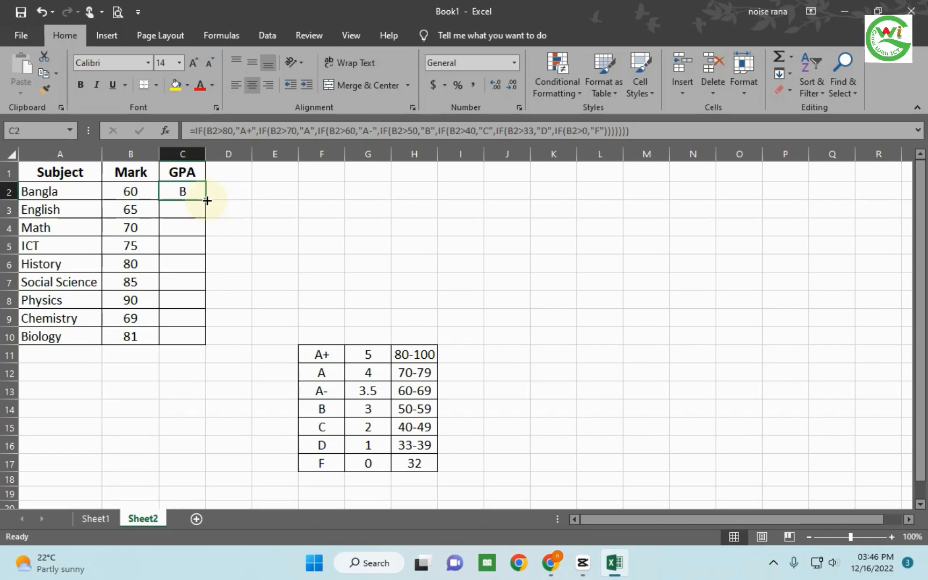
left_click_drag(208, 200, 200, 337)
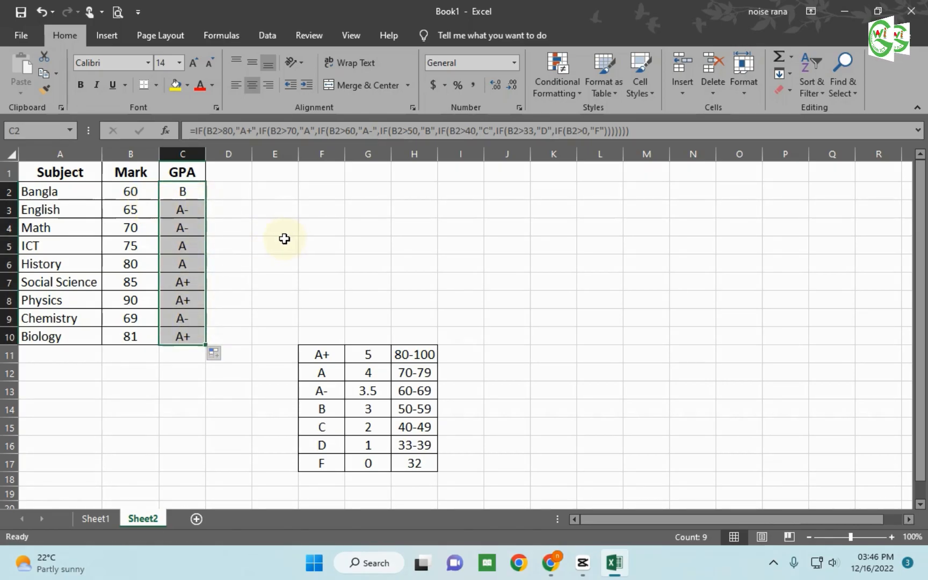
left_click(383, 238)
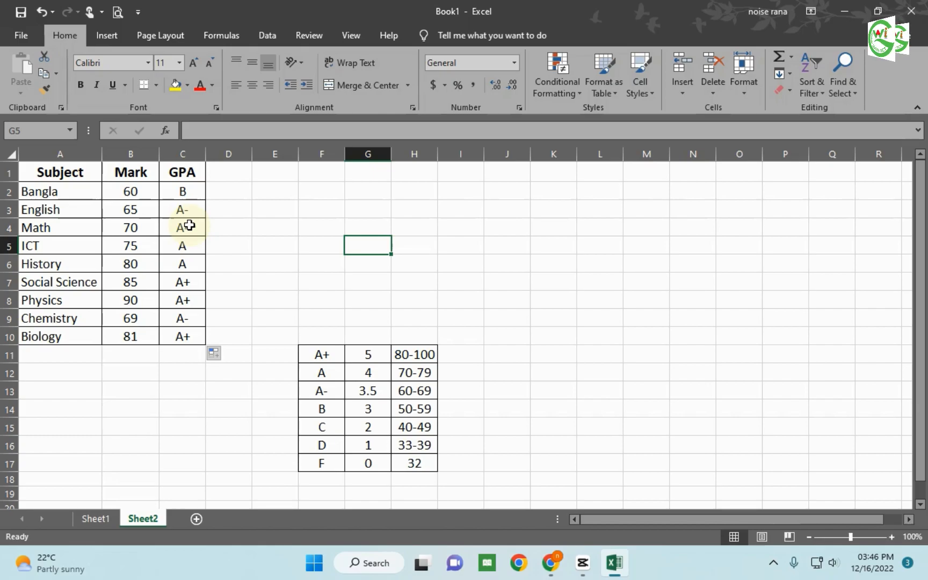
left_click(85, 191)
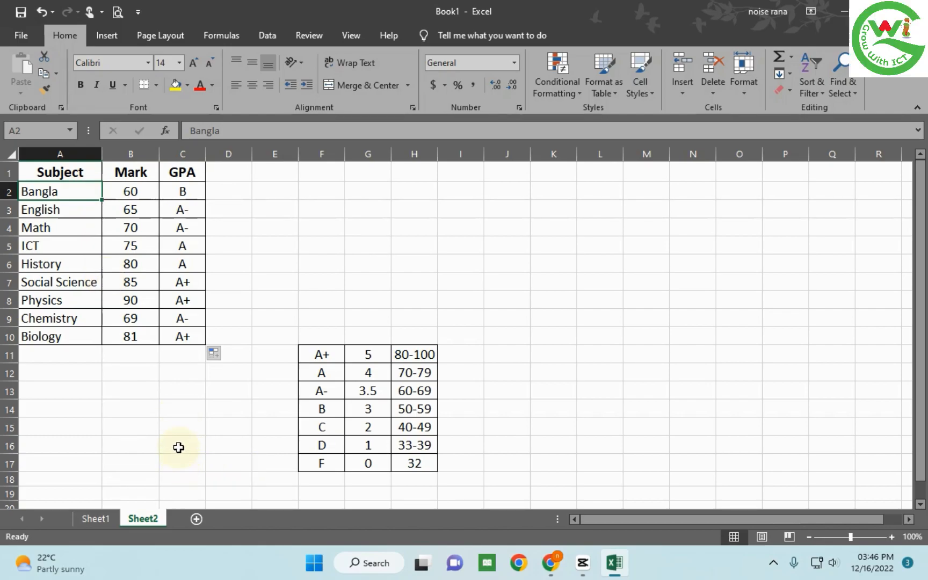
left_click(141, 206)
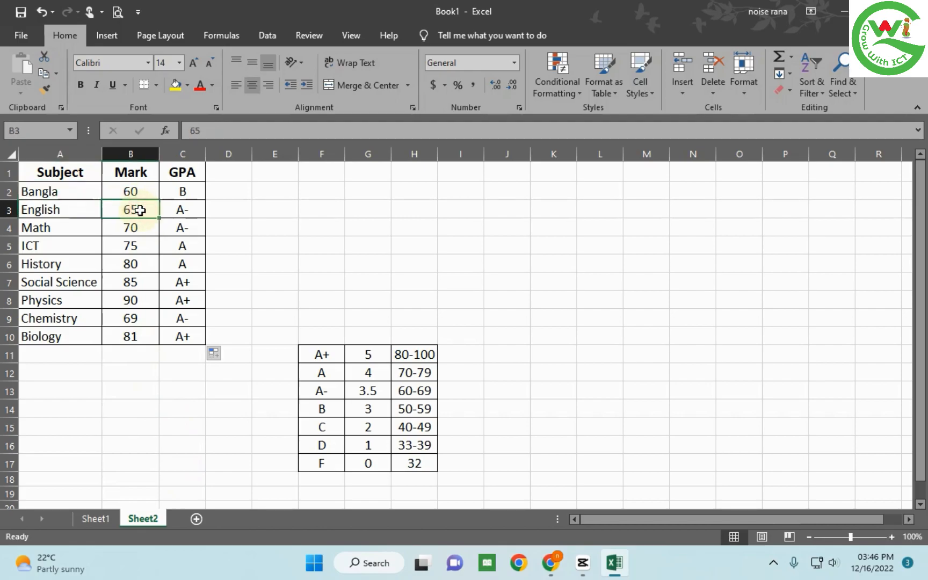
left_click(85, 173)
left_click_drag(115, 175, 191, 331)
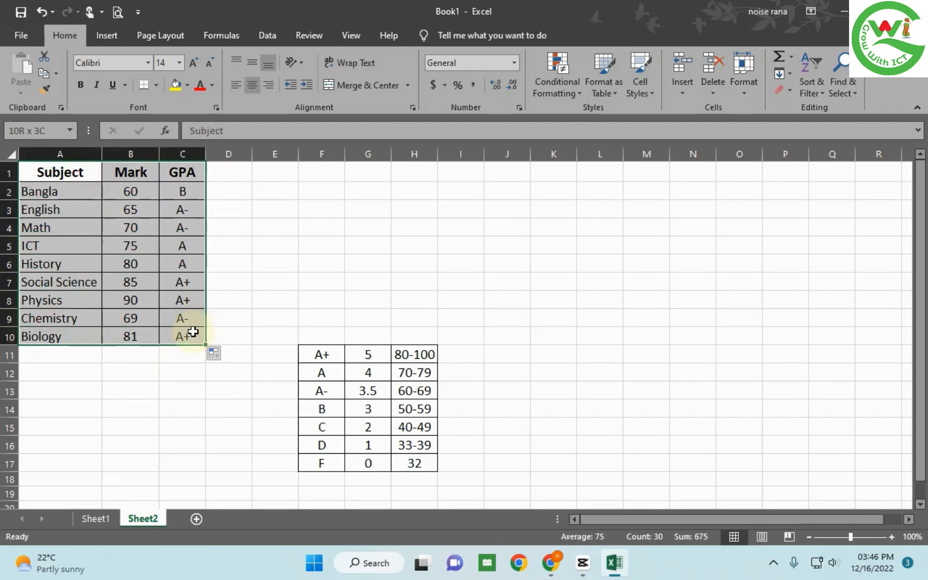
left_click(165, 246)
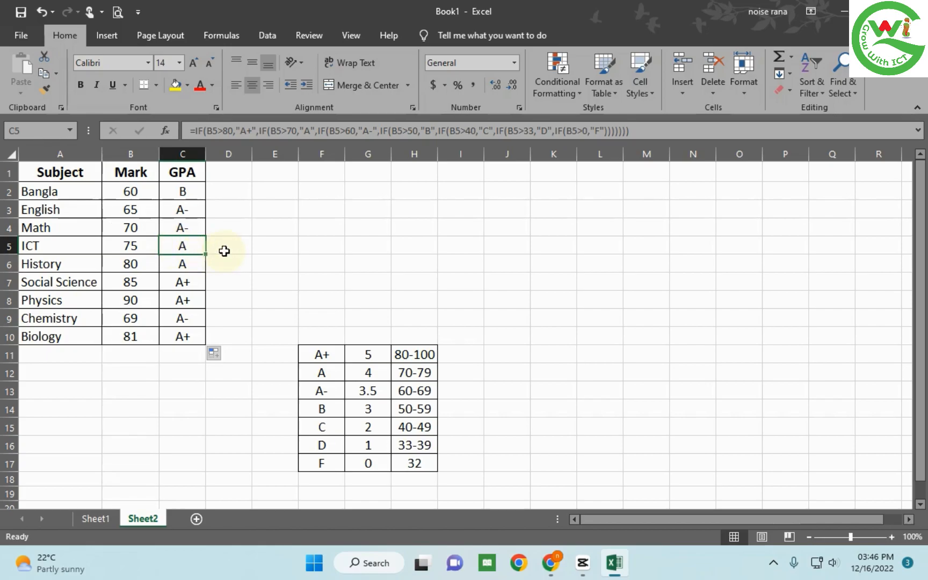
left_click(309, 252)
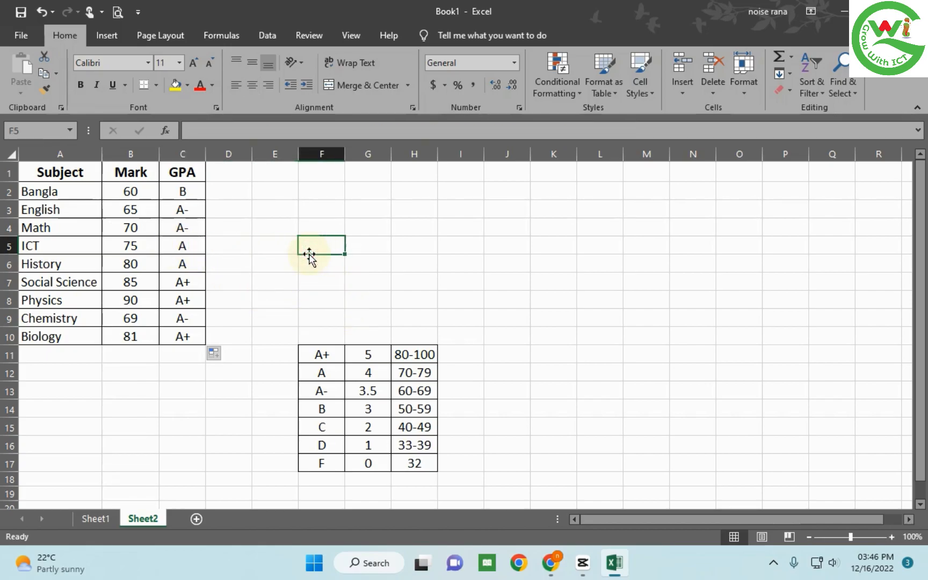
mouse_move(517, 0)
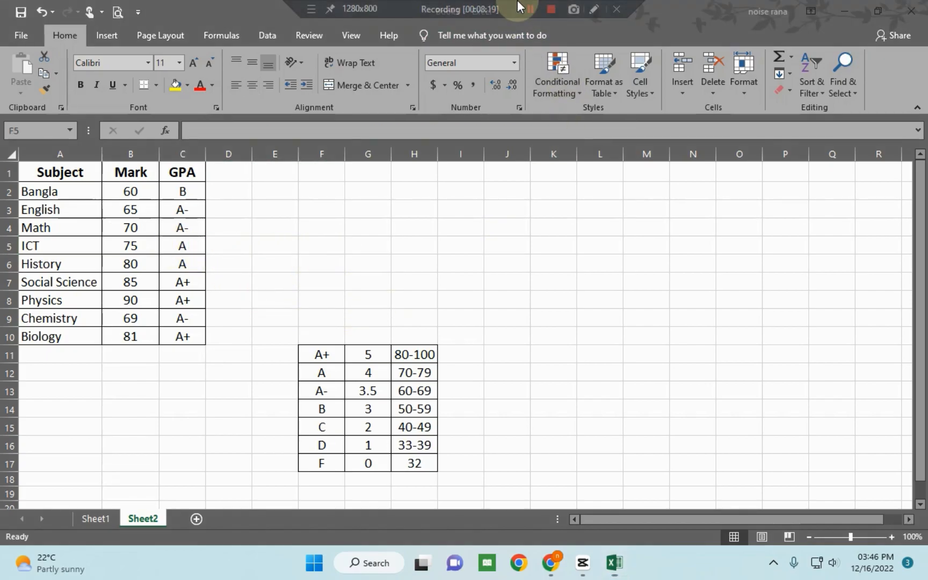
left_click(547, 8)
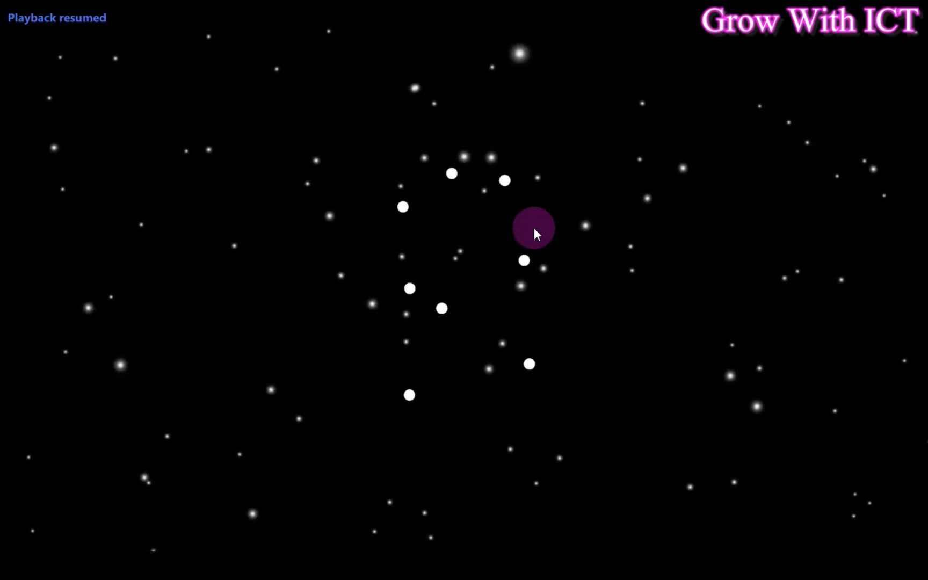